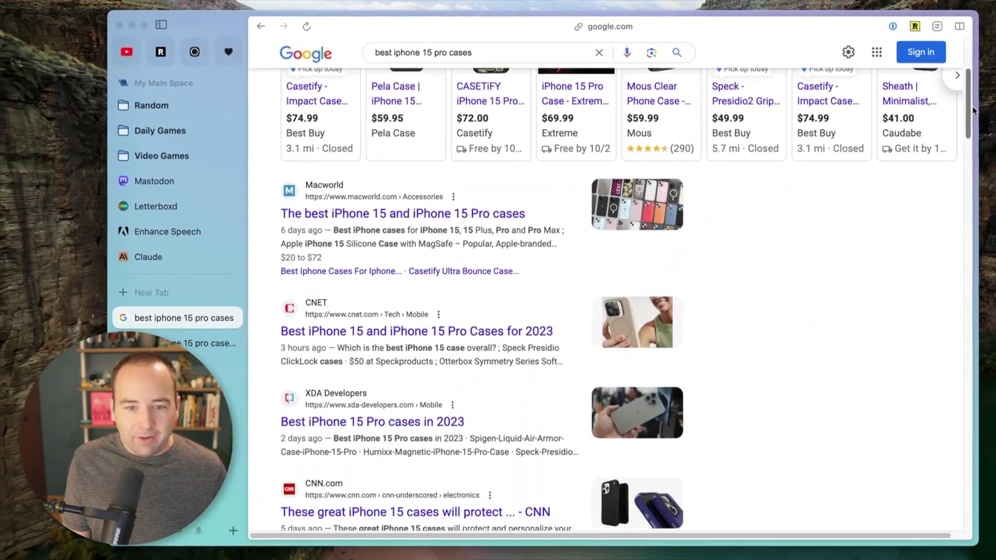
pyautogui.scroll(-5, 977, 126)
pyautogui.scroll(-5, 977, 126)
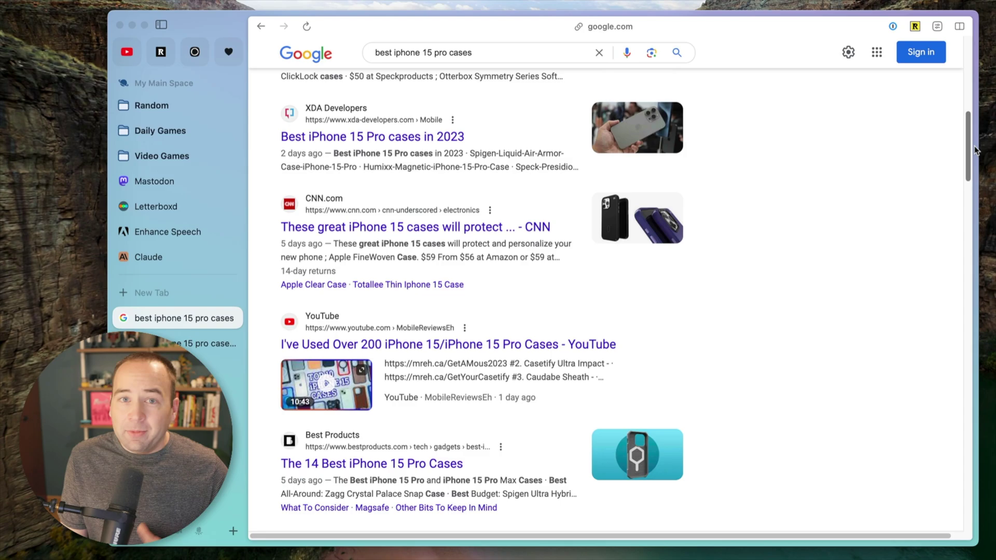
pyautogui.moveTo(974, 155); pyautogui.dragTo(979, 265)
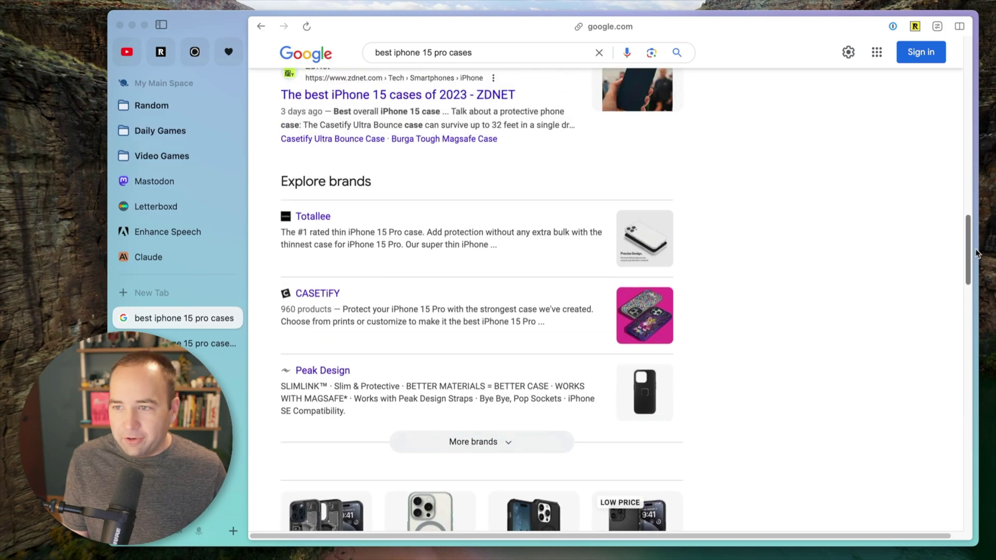
pyautogui.scroll(10, 845, 297)
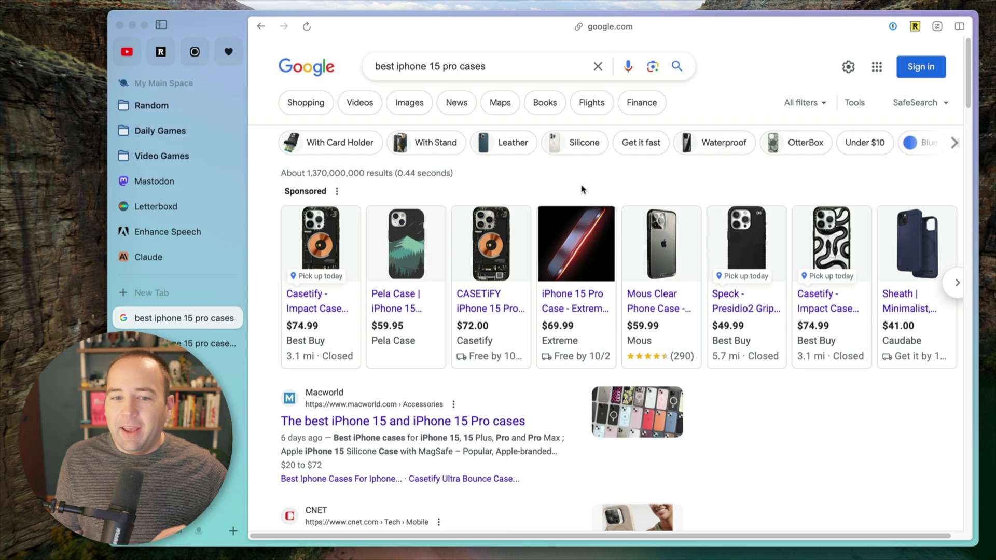
# - Switch to the Kagi tab with the same 'best iphone 15 pro cases' results
pyautogui.moveTo(320, 285)
pyautogui.hotkey('ctrl', 'Tab')
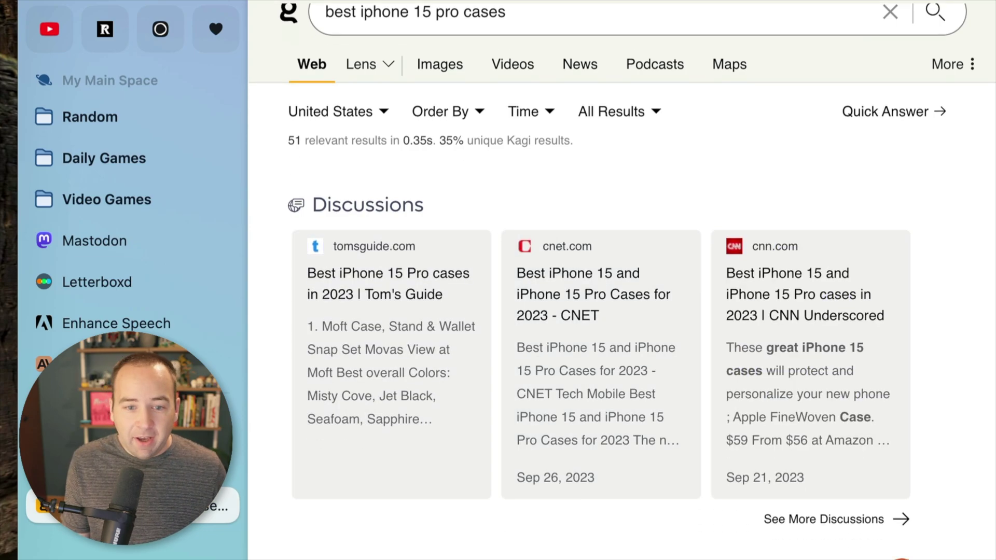
pyautogui.scroll(-5, 623, 280)
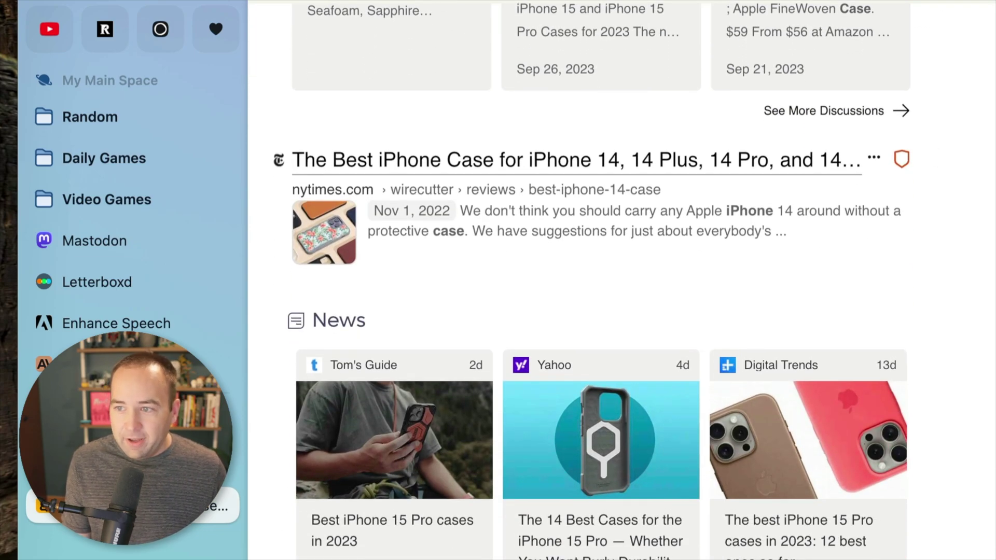
pyautogui.scroll(-3, 848, 195)
pyautogui.scroll(-2, 849, 195)
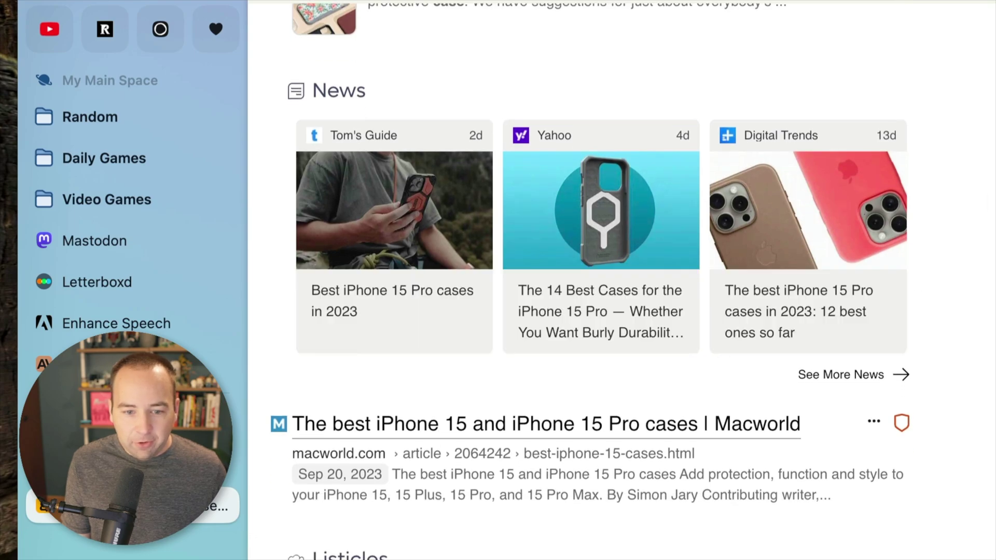
pyautogui.scroll(-8, 445, 216)
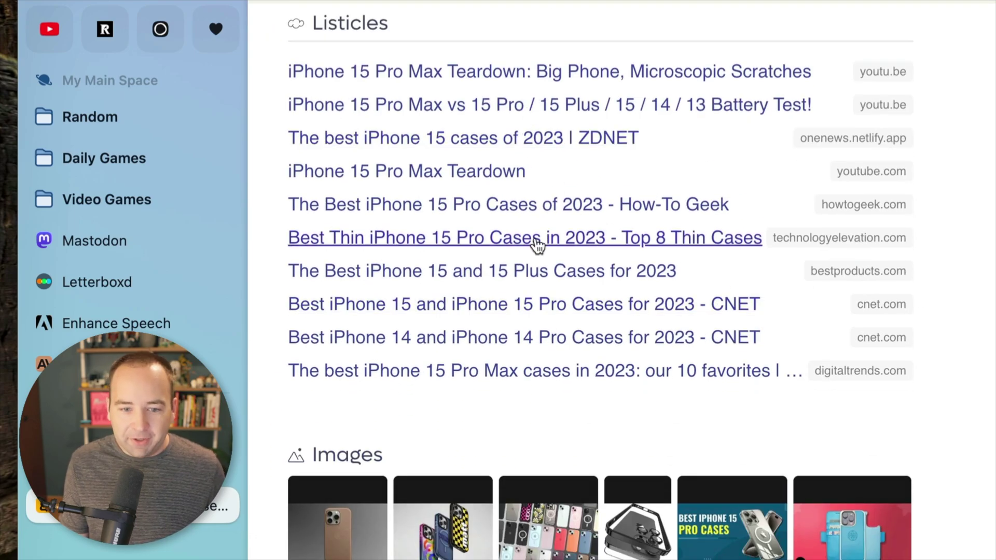
pyautogui.scroll(-1, 536, 244)
pyautogui.scroll(-3, 536, 244)
pyautogui.scroll(-3, 649, 429)
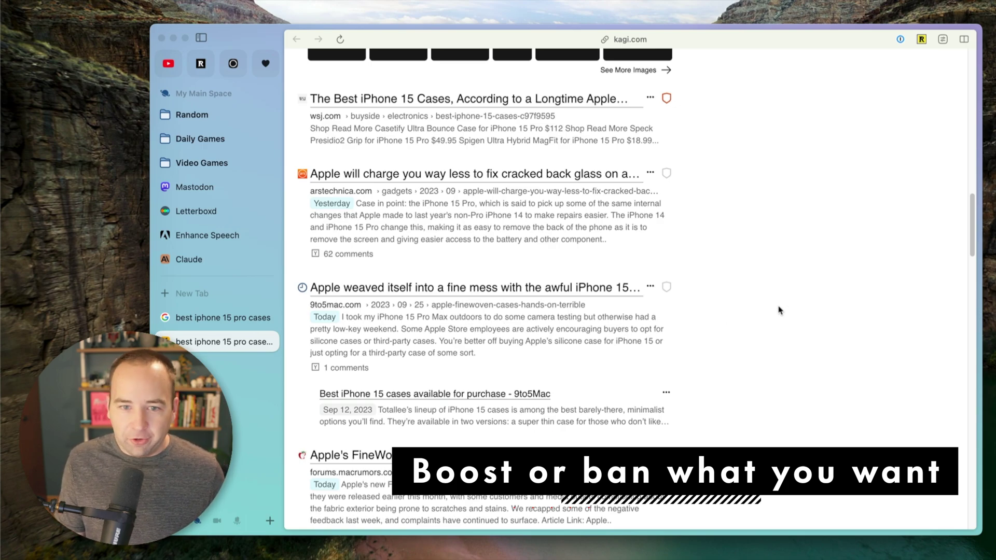
pyautogui.scroll(2, 778, 311)
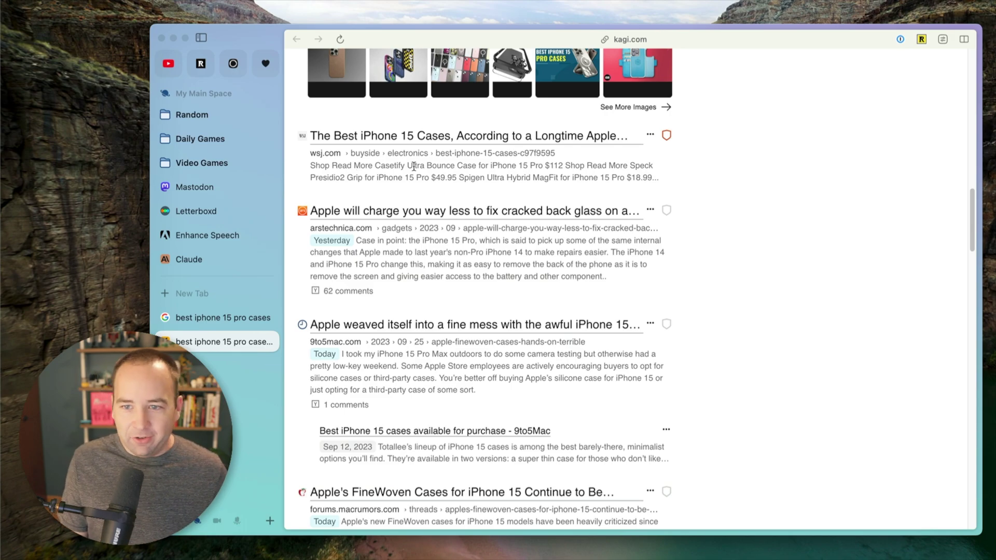
# - Set wsj.com's website ranking adjustment to Lower in its site details panel
pyautogui.click(667, 136)
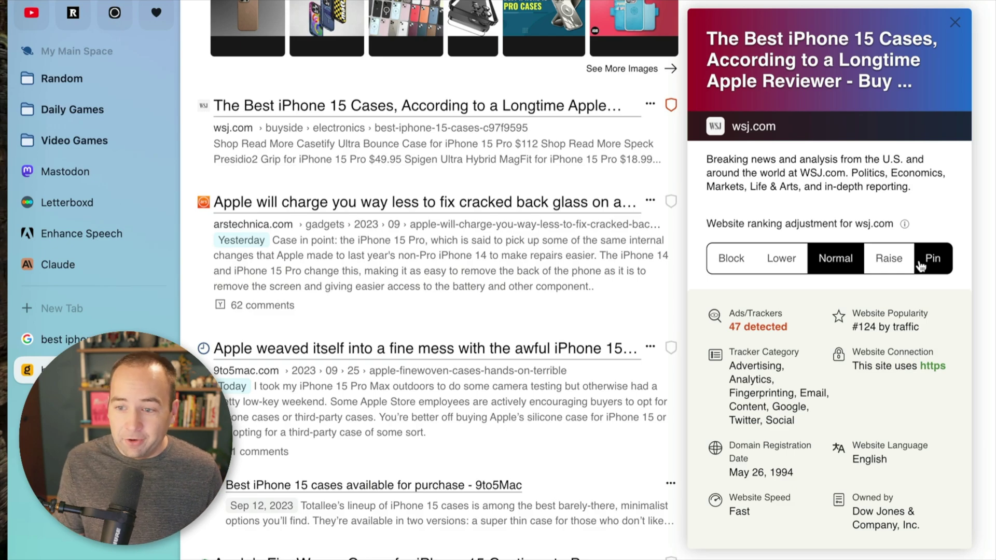
pyautogui.click(775, 260)
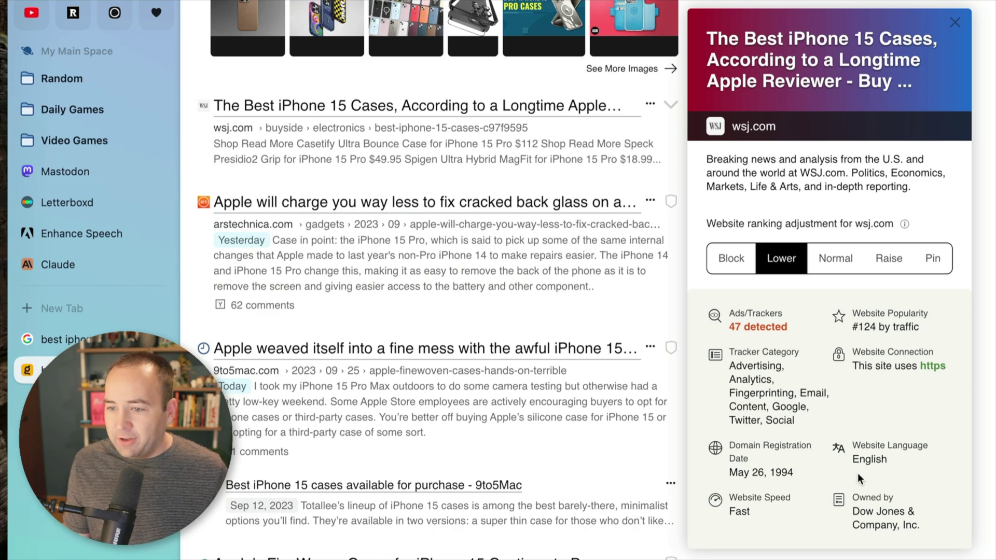
# - Close the wsj.com panel and set nytimes.com's ranking adjustment to Raise
pyautogui.click(424, 319)
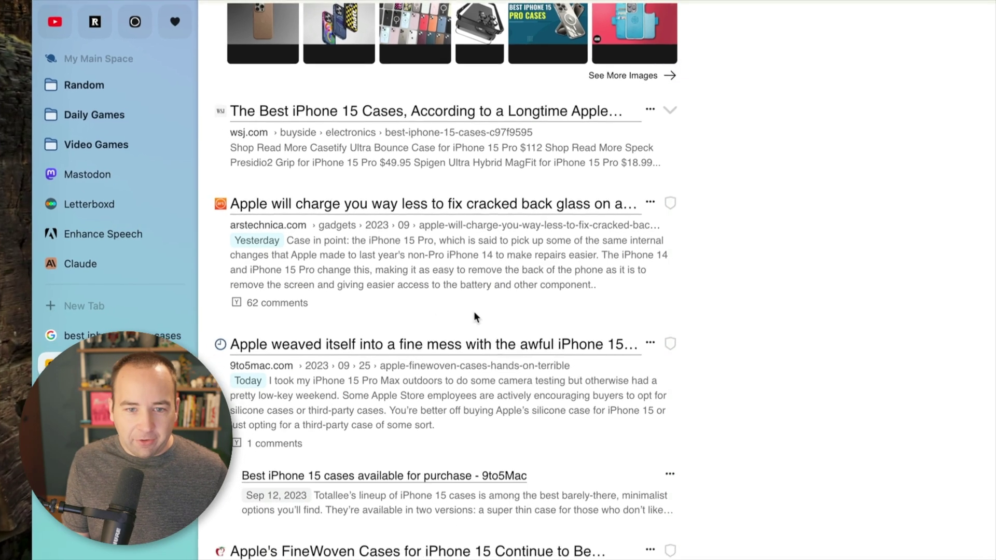
pyautogui.scroll(5, 519, 312)
pyautogui.scroll(5, 526, 303)
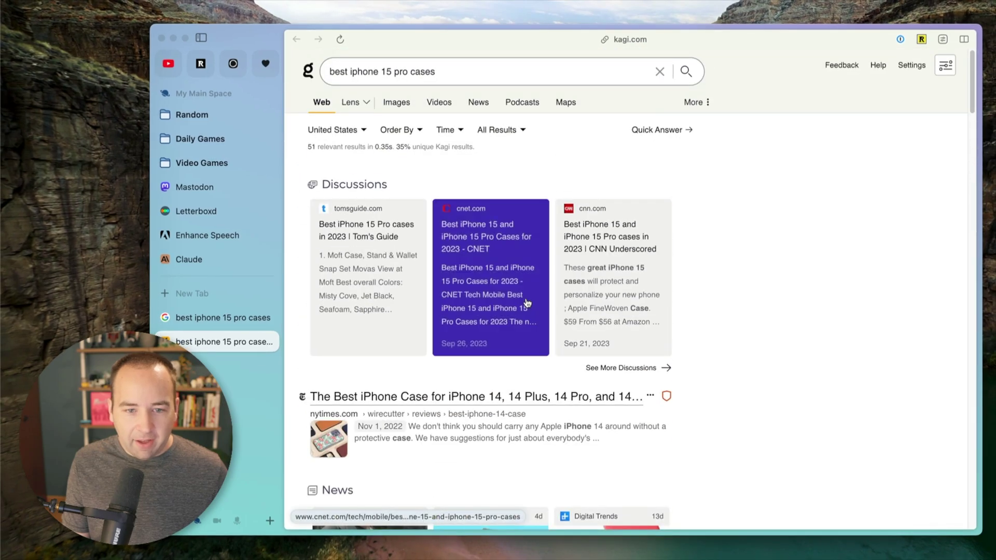
pyautogui.scroll(-3, 498, 273)
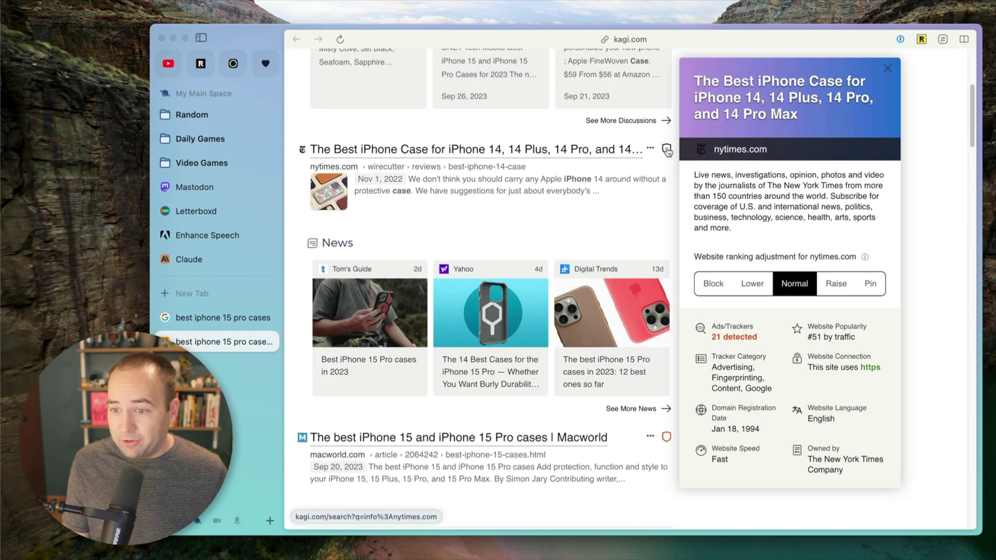
pyautogui.click(824, 286)
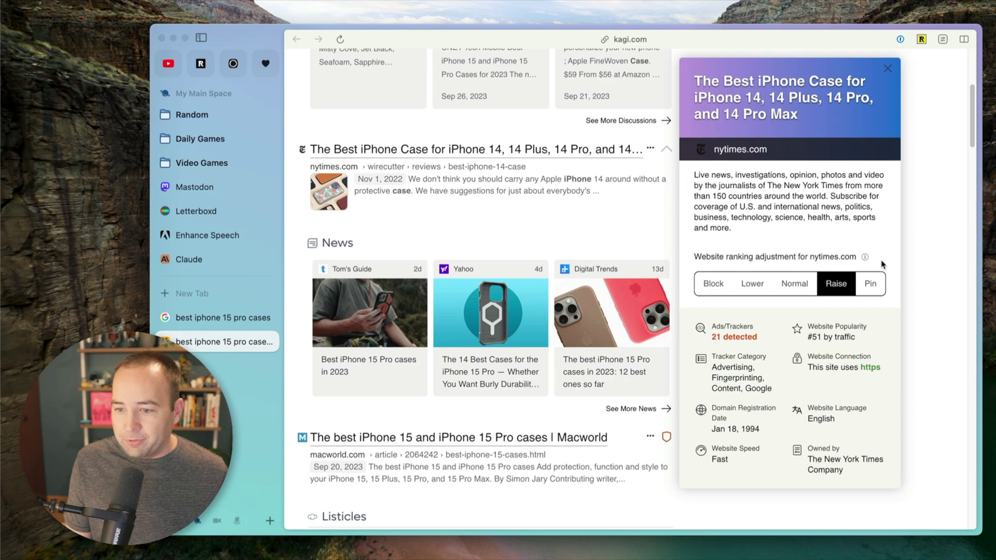
pyautogui.click(943, 238)
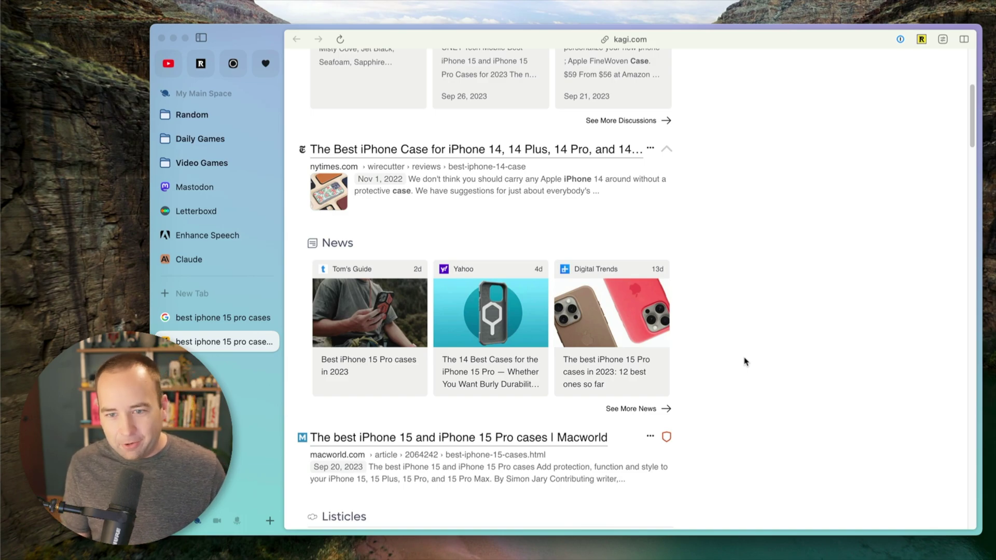
pyautogui.scroll(-5, 817, 298)
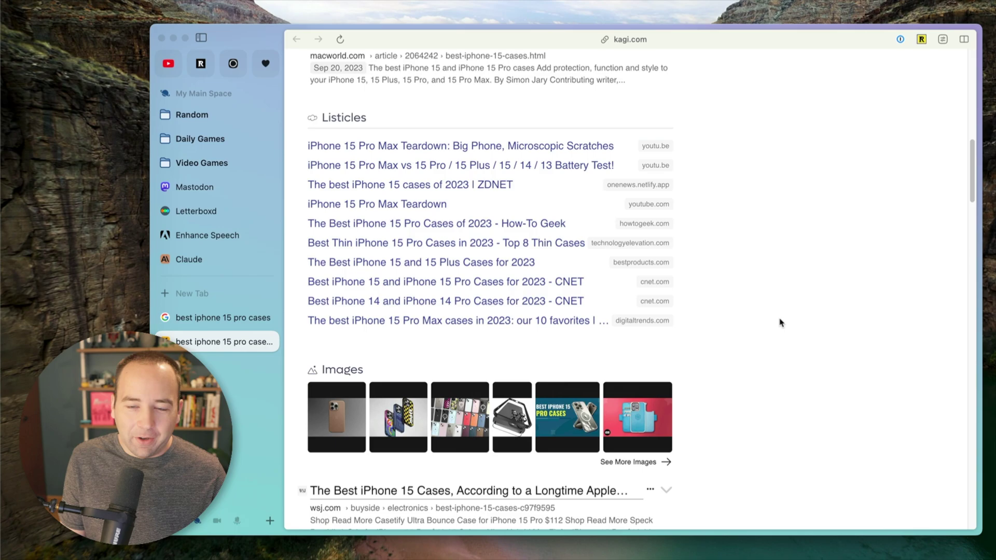
pyautogui.scroll(-1, 777, 319)
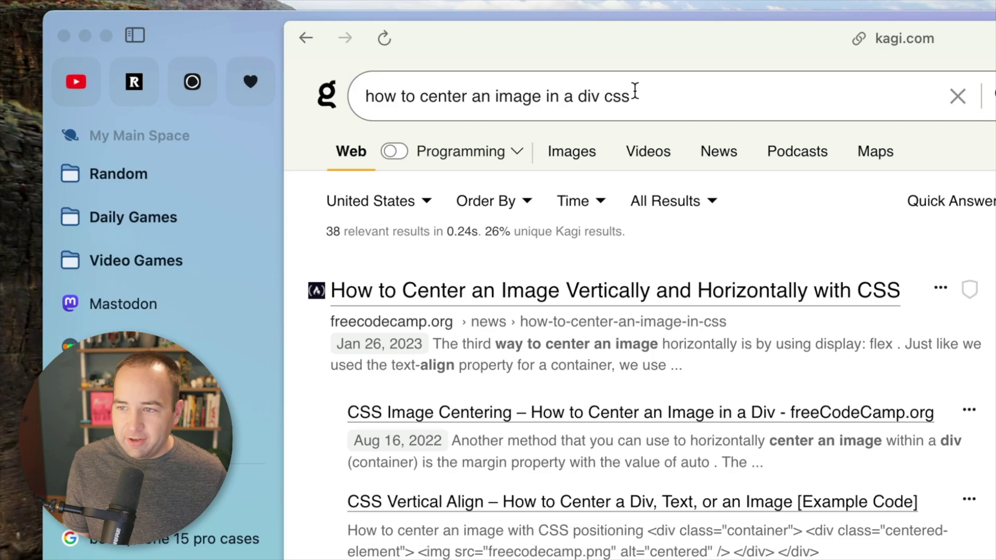
pyautogui.scroll(-5, 644, 311)
pyautogui.scroll(-5, 645, 311)
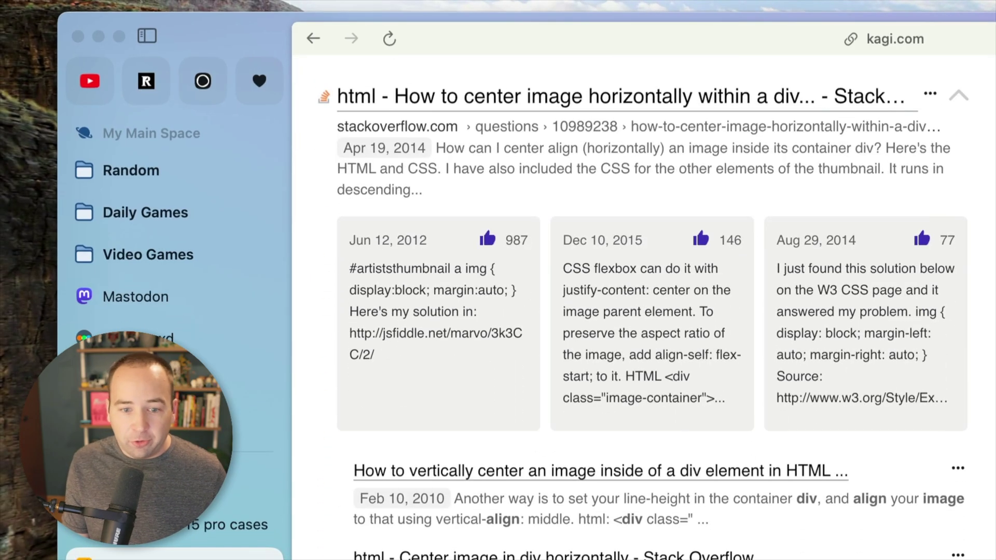
pyautogui.scroll(-5, 645, 311)
pyautogui.scroll(8, 644, 311)
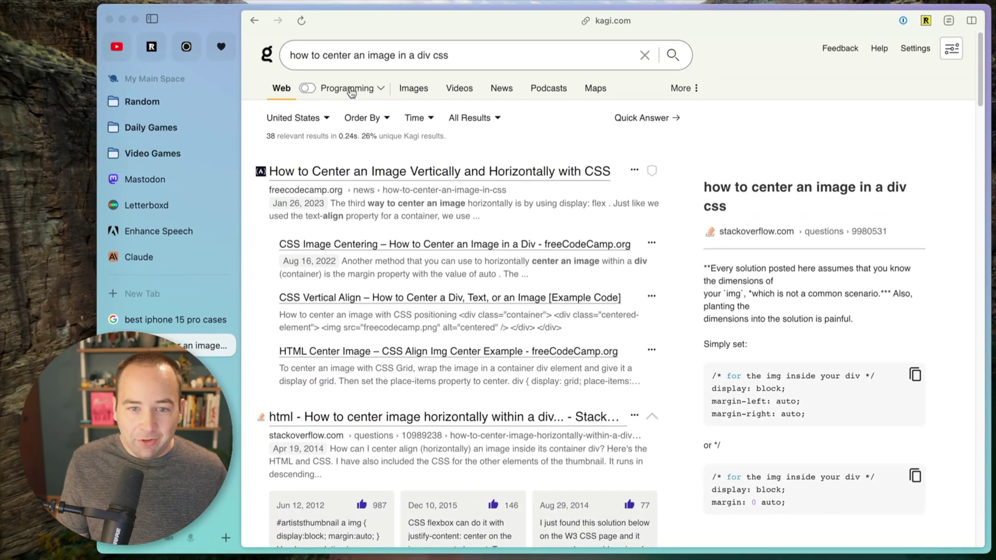
# - Apply the Programming lens to the results, then open the lens Edit settings
pyautogui.click(351, 90)
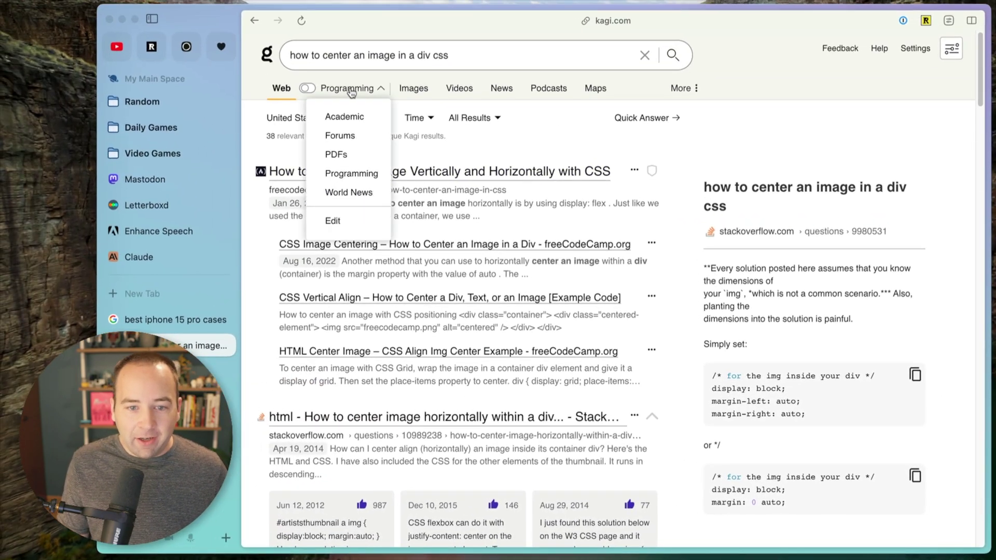
pyautogui.click(351, 177)
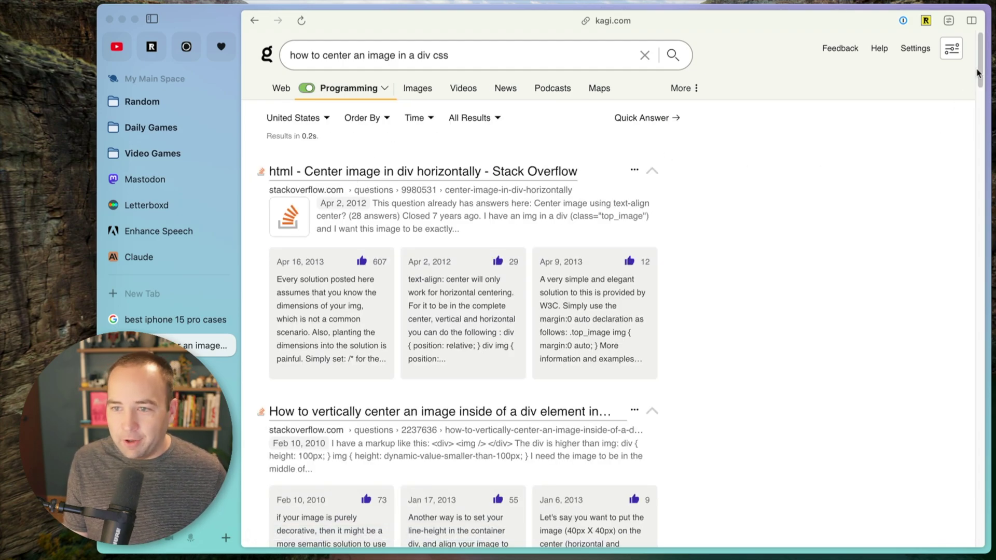
pyautogui.moveTo(979, 72); pyautogui.dragTo(980, 223)
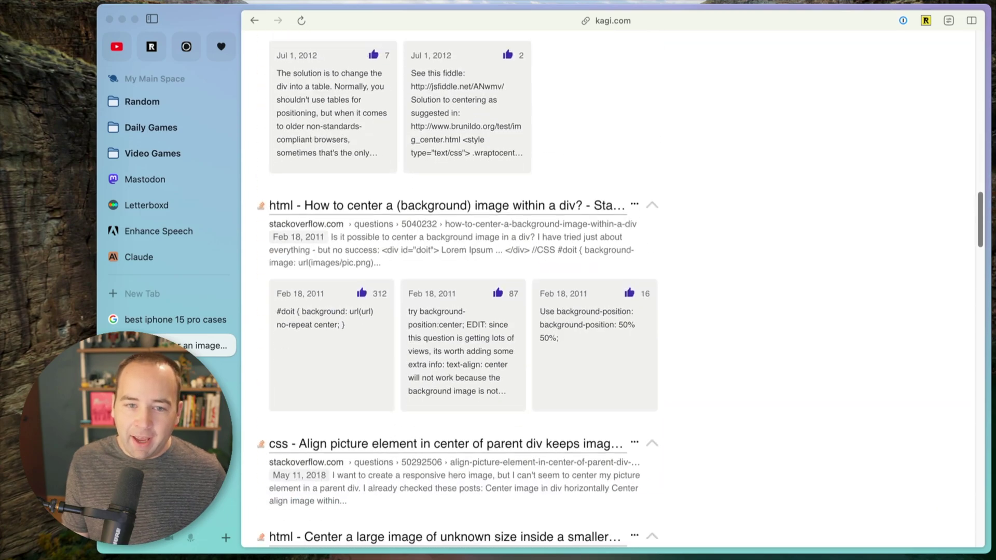
pyautogui.scroll(-5, 576, 288)
pyautogui.scroll(-5, 576, 288)
pyautogui.press('super+Up')
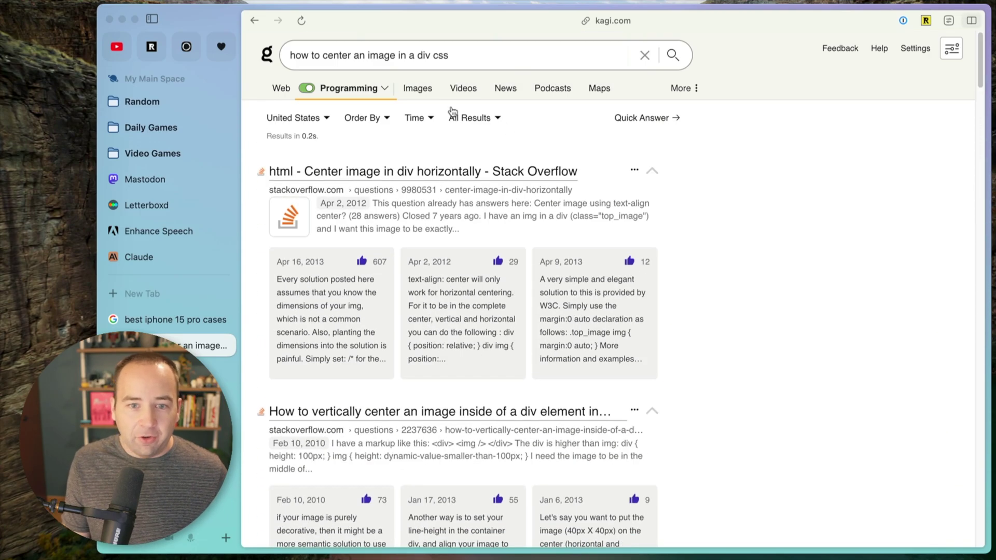
pyautogui.click(362, 92)
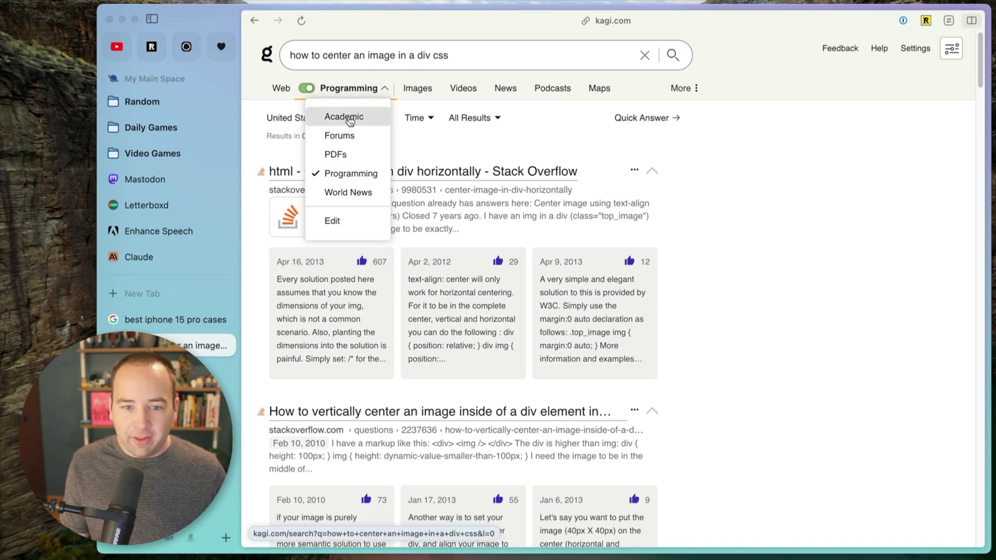
pyautogui.click(333, 221)
pyautogui.scroll(-5, 488, 253)
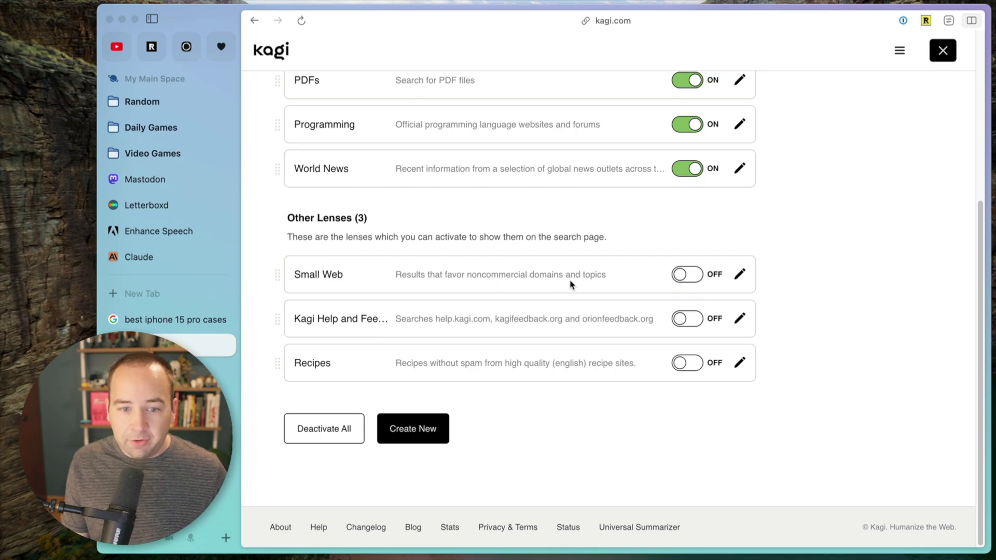
# - Turn the Small Web lens on, leave lens settings, and reopen the lens list
pyautogui.click(683, 277)
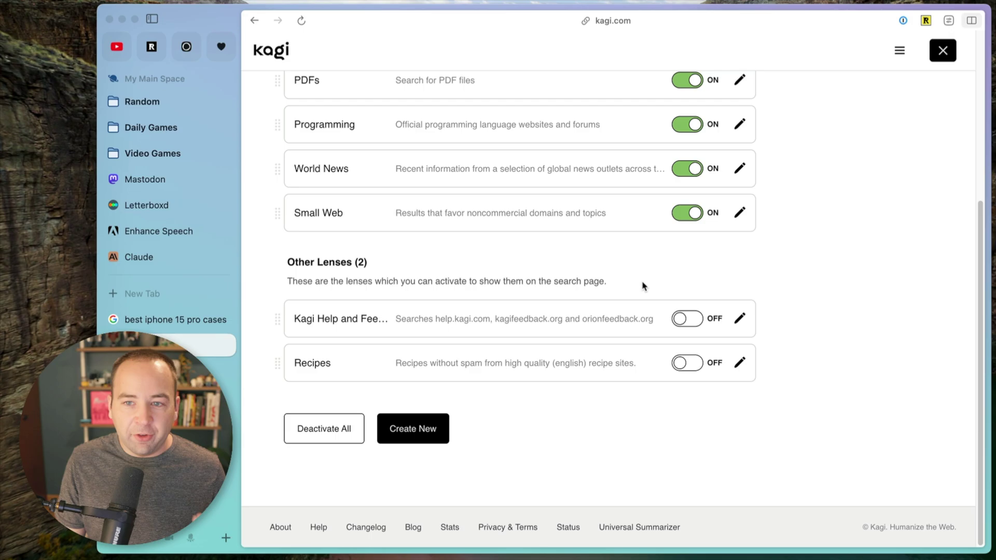
pyautogui.scroll(5, 642, 286)
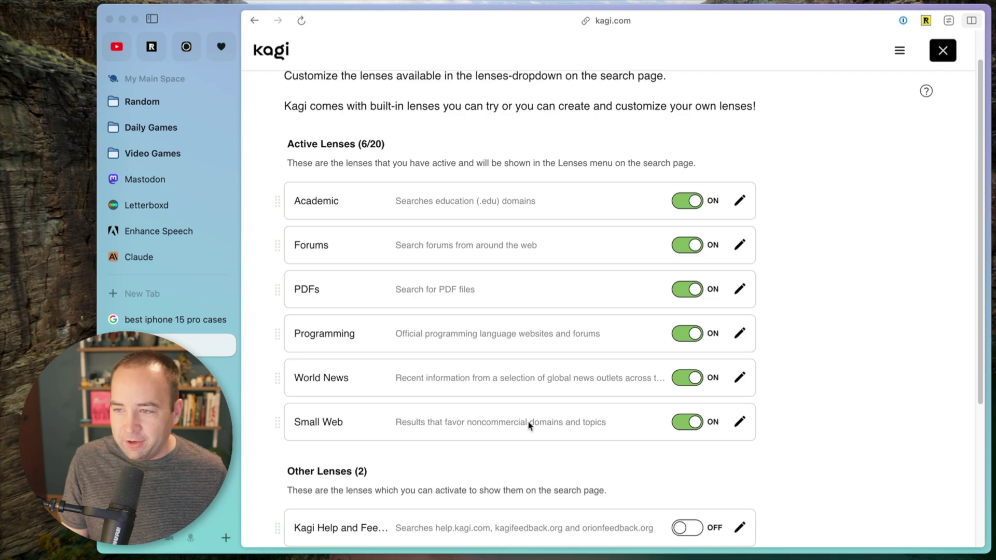
pyautogui.click(943, 52)
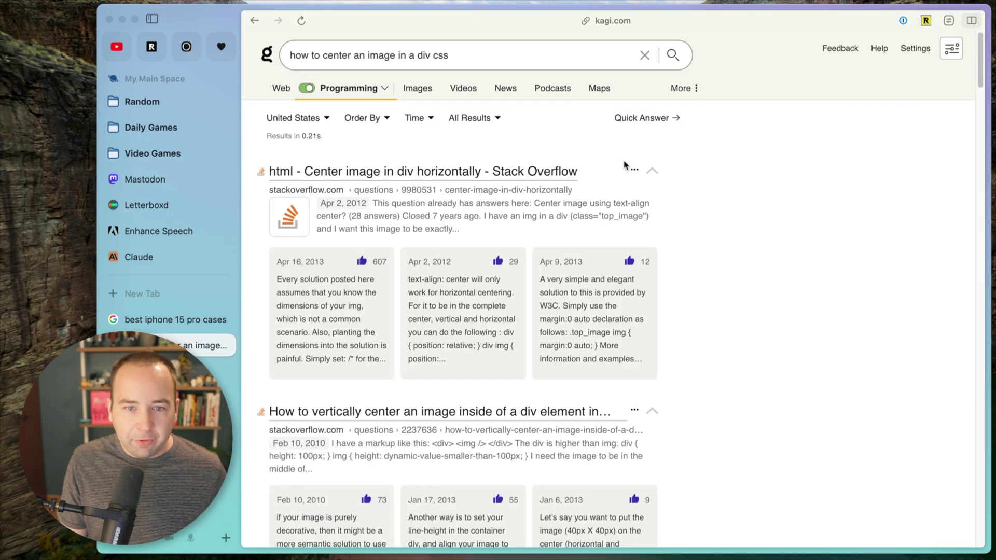
pyautogui.click(384, 97)
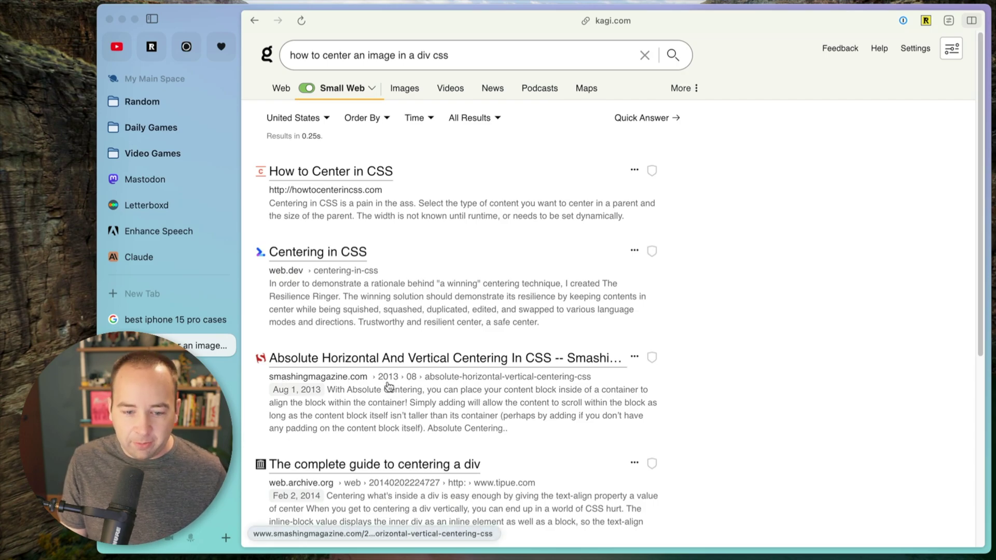
pyautogui.scroll(-1, 406, 390)
pyautogui.scroll(-3, 407, 391)
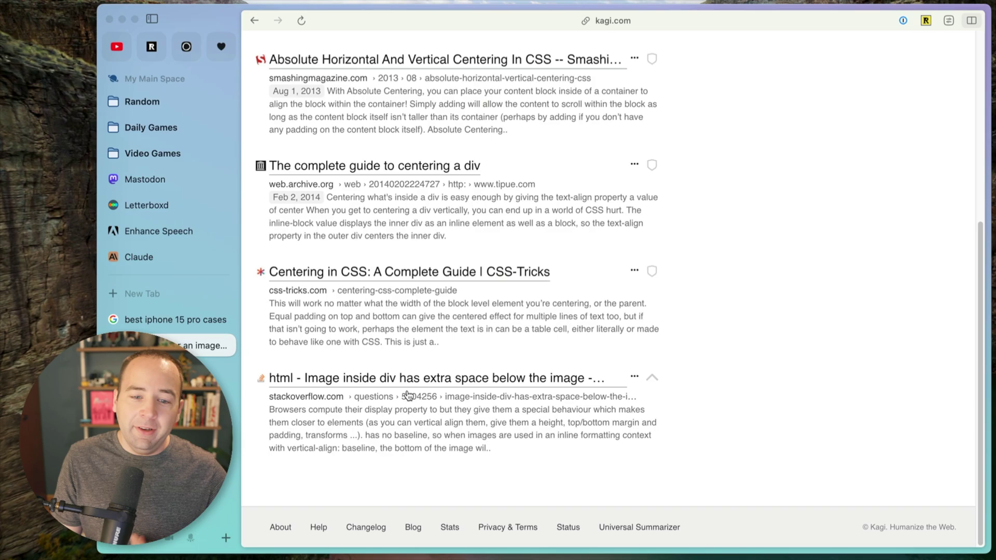
pyautogui.scroll(4, 406, 395)
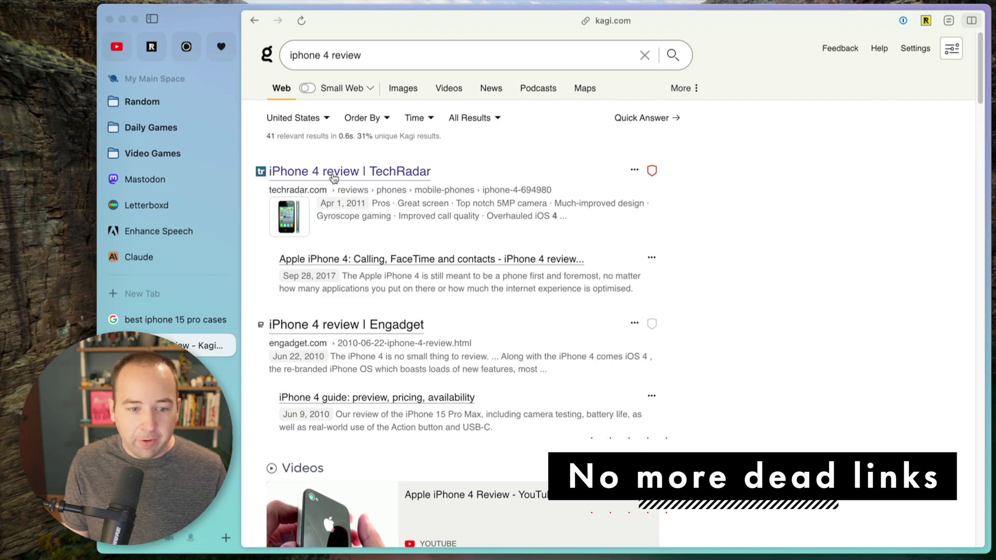
# - Preview the TechRadar iPhone 4 review, then open that result in the Web Archive
pyautogui.click(335, 173)
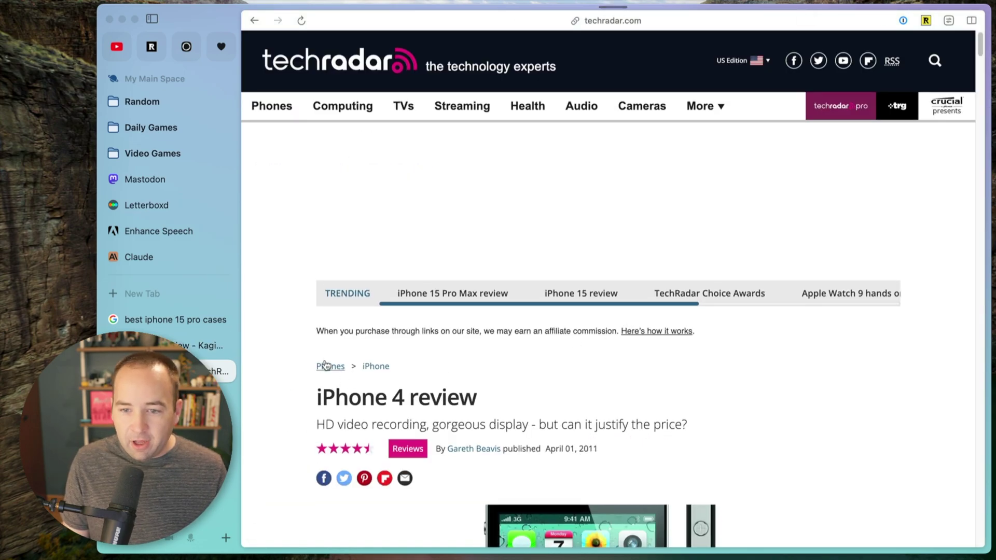
pyautogui.scroll(-5, 325, 367)
pyautogui.scroll(5, 325, 367)
pyautogui.press('super+w')
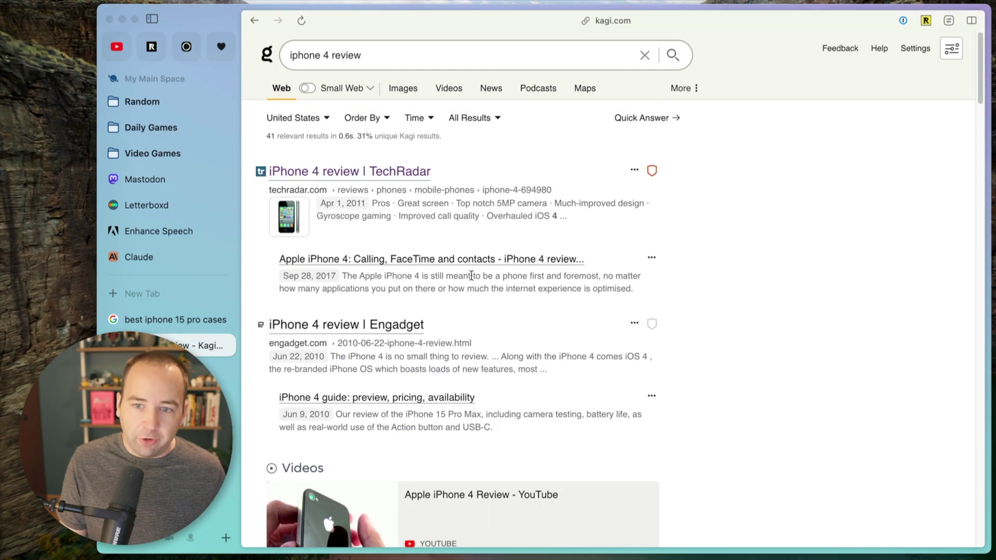
pyautogui.click(635, 172)
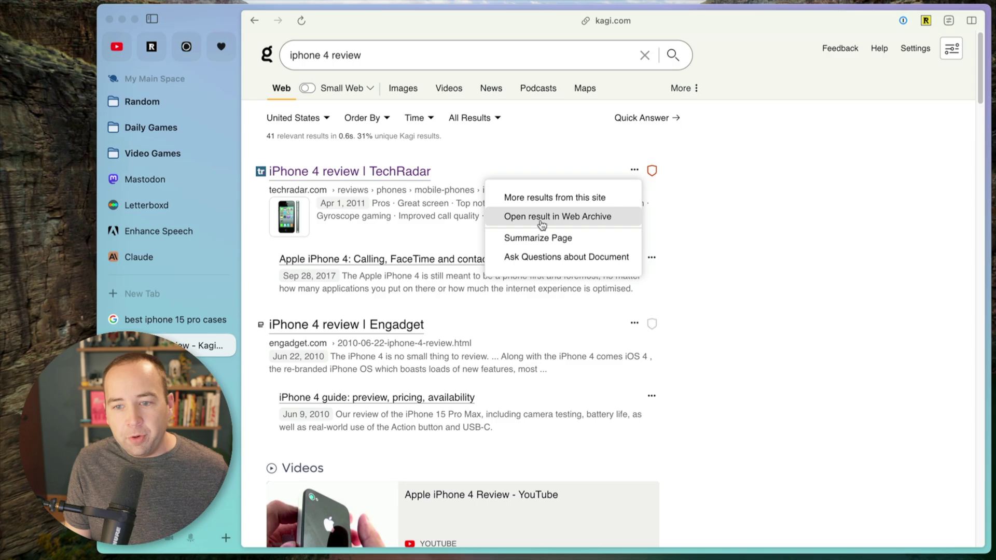
pyautogui.click(540, 220)
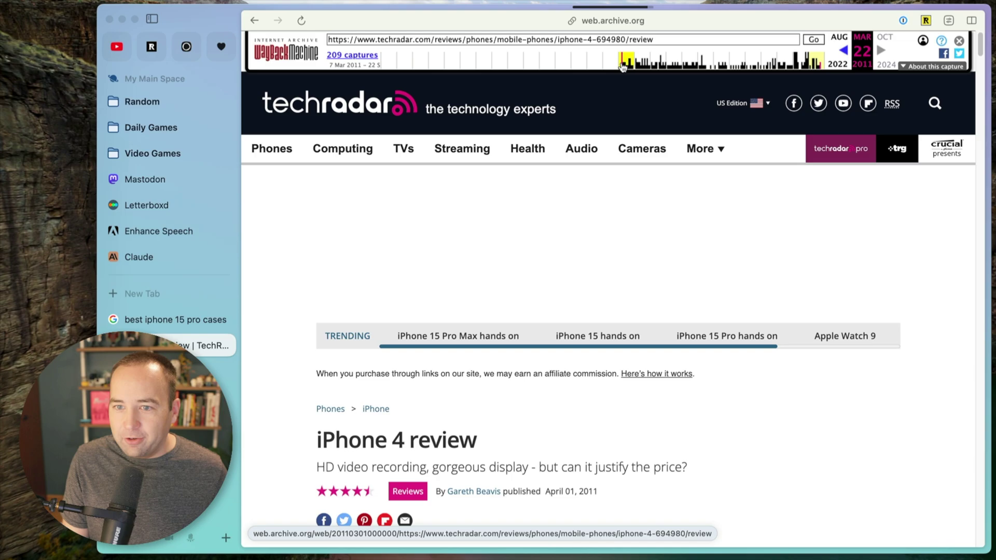
# - Load the early 2011 Wayback capture of the TechRadar review, then return to Kagi
pyautogui.click(623, 67)
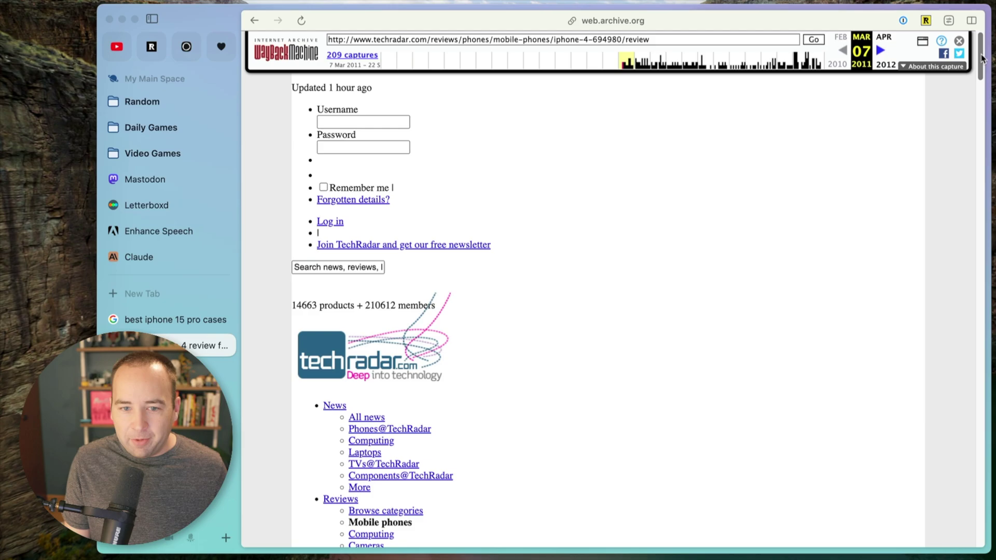
pyautogui.moveTo(982, 58); pyautogui.dragTo(982, 187)
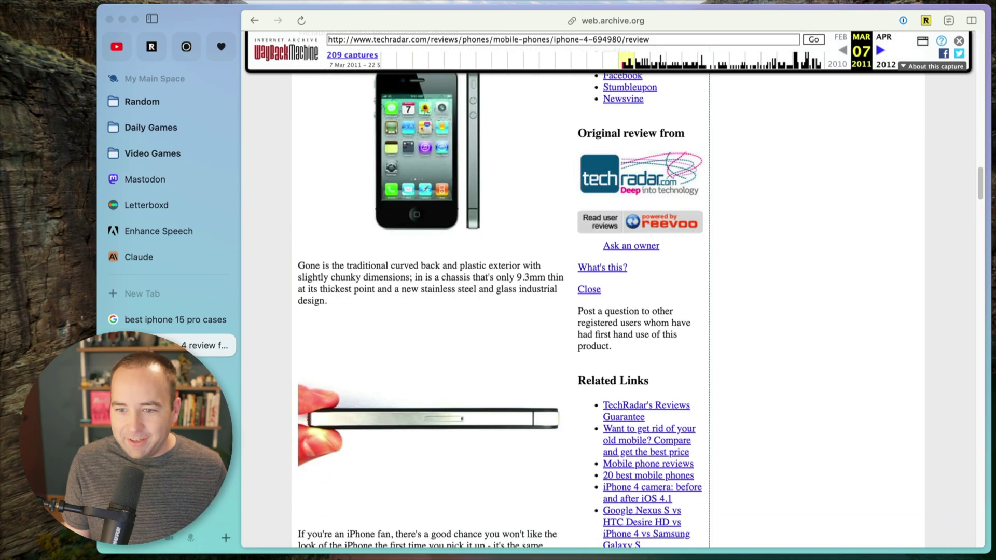
pyautogui.scroll(10, 607, 312)
pyautogui.scroll(5, 607, 311)
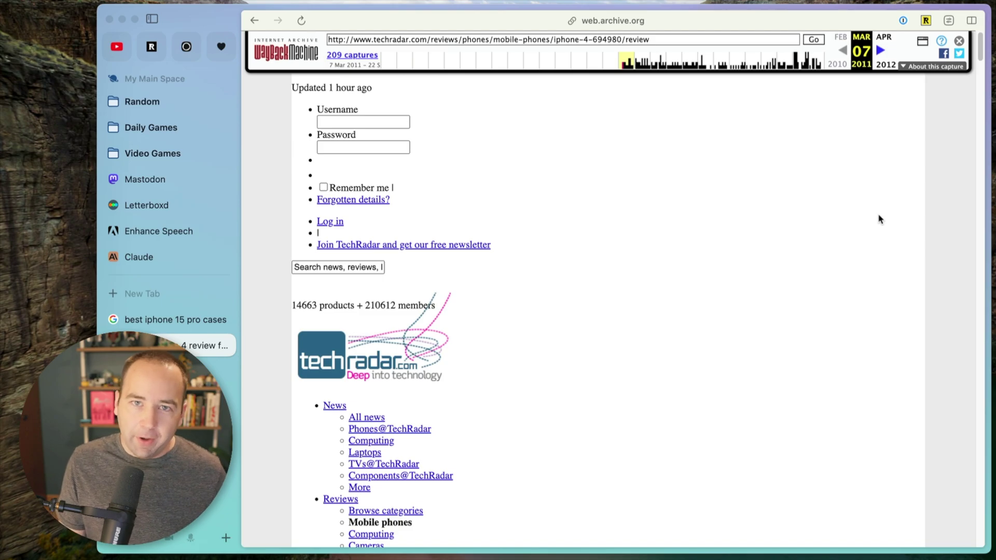
pyautogui.press('super+bracketleft')
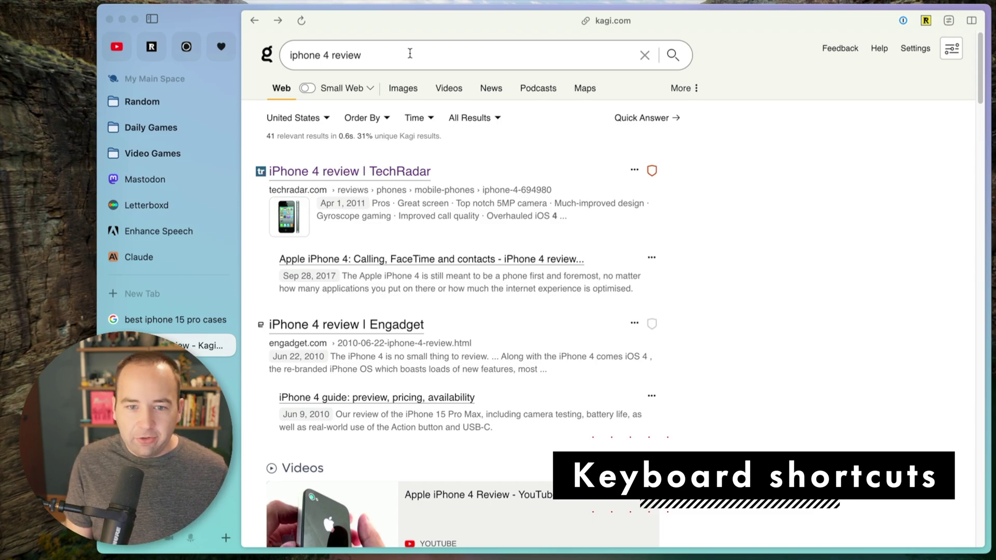
# - Arrow through the results, open the iMore iPhone 4 review, and go back
pyautogui.press('Down')
pyautogui.press('Down')
pyautogui.press('Down')
pyautogui.press('Down')
pyautogui.press('Down')
pyautogui.press('Down')
pyautogui.press('Down')
pyautogui.press('Down')
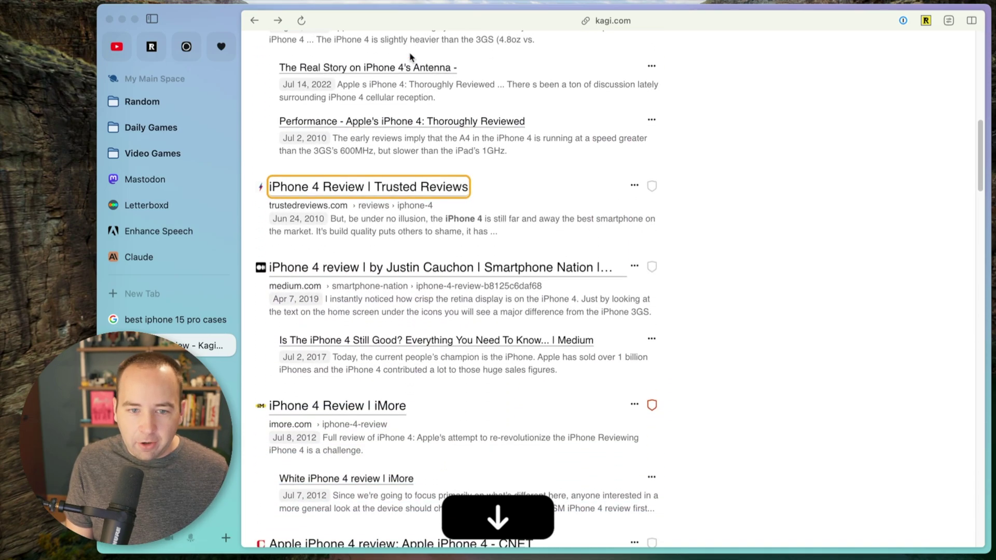
pyautogui.press('Down')
pyautogui.press('Down')
pyautogui.press('Down')
pyautogui.press('Down')
pyautogui.press('Down')
pyautogui.press('Down')
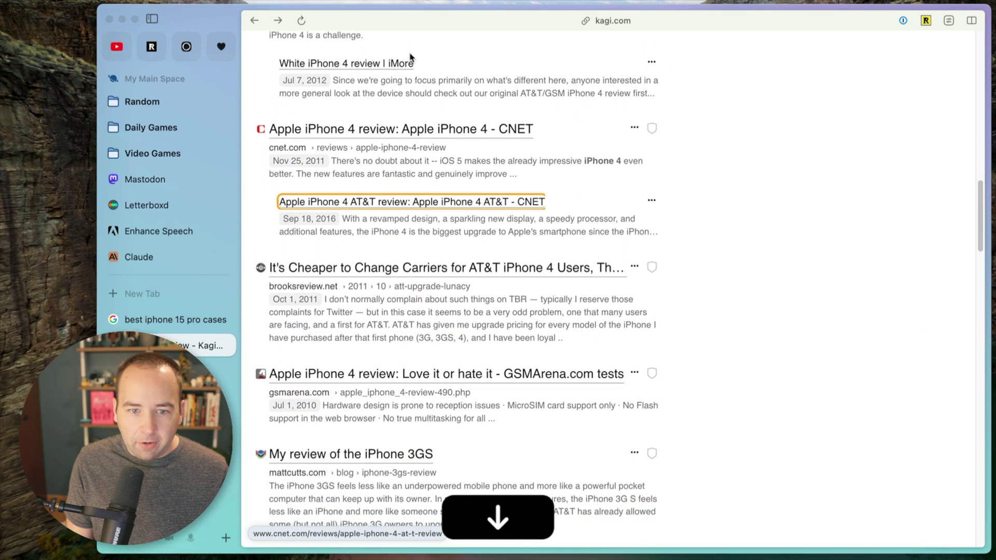
pyautogui.press('Up')
pyautogui.press('Up')
pyautogui.press('Up')
pyautogui.press('Down')
pyautogui.press('Up')
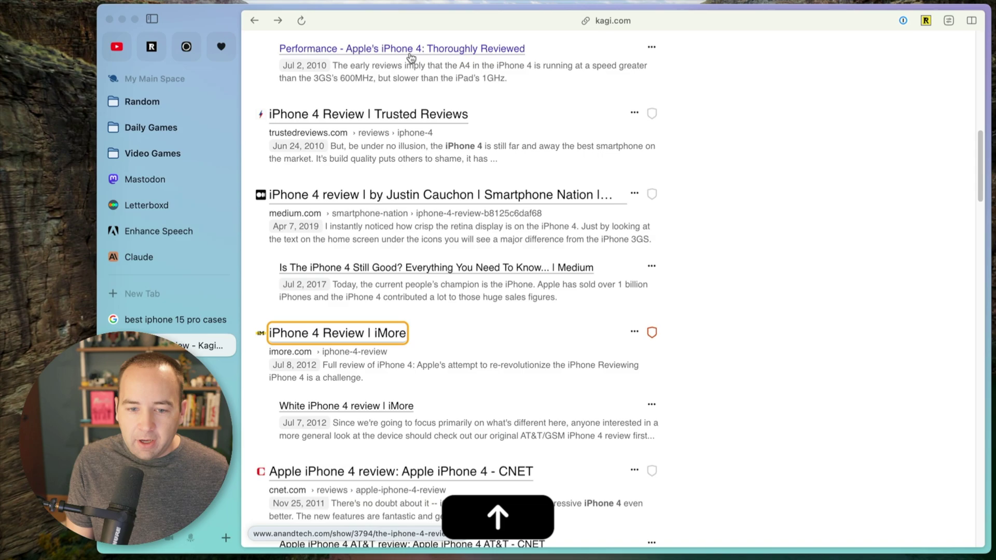
pyautogui.press('Return')
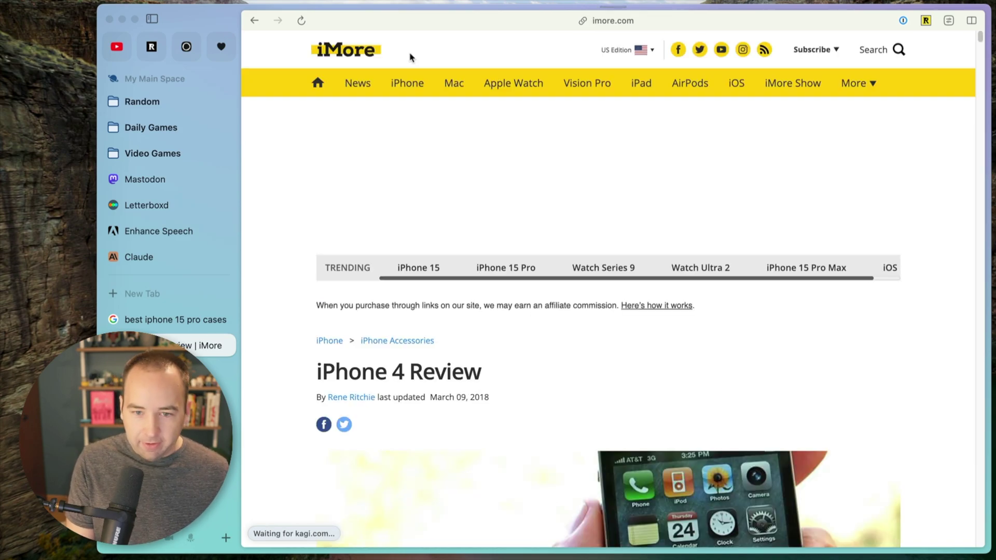
pyautogui.press('super+bracketleft')
# - Move the highlight further down the 'iphone 4 review' results
pyautogui.press('super+Down')
pyautogui.press('Down')
pyautogui.press('Down')
pyautogui.press('Down')
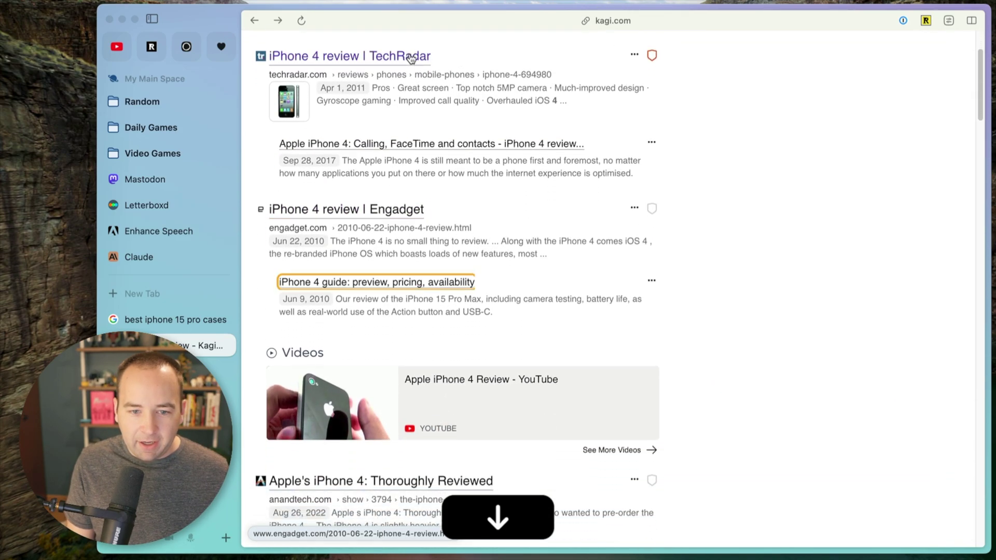
pyautogui.press('Down')
pyautogui.press('Down')
pyautogui.press('Down')
pyautogui.press('Down')
pyautogui.press('Down')
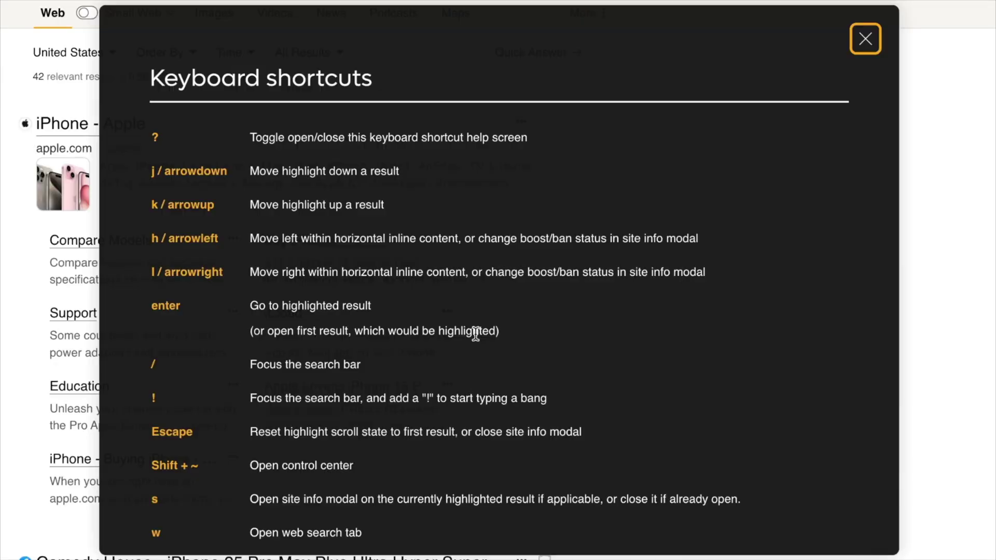
pyautogui.scroll(-2, 562, 348)
pyautogui.scroll(-2, 563, 349)
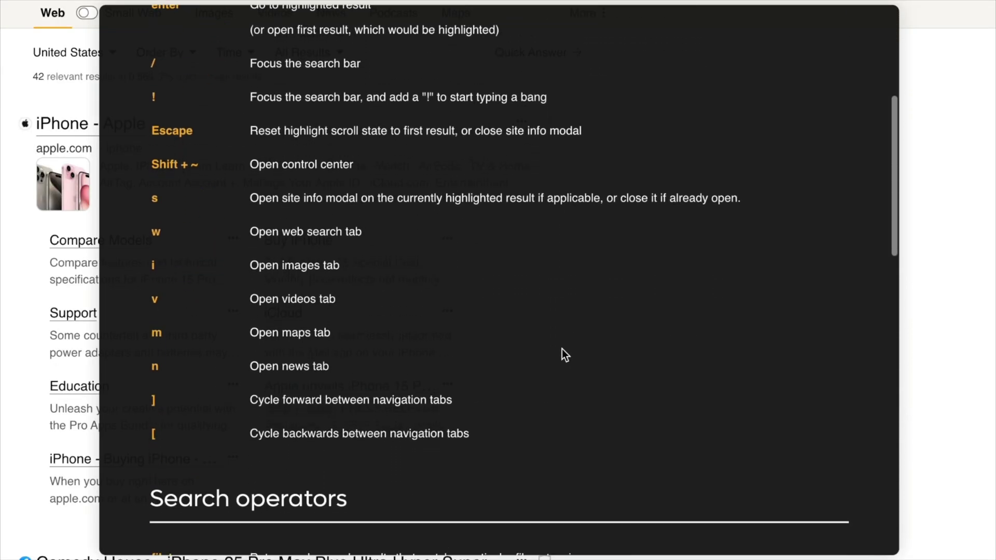
pyautogui.scroll(-1, 561, 349)
pyautogui.scroll(-2, 562, 349)
pyautogui.scroll(-1, 562, 349)
pyautogui.scroll(-2, 562, 348)
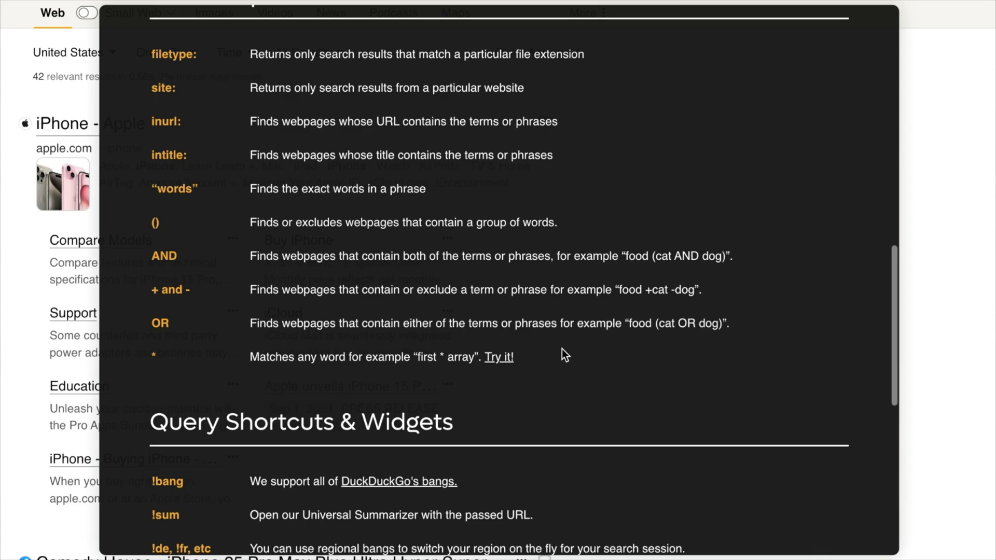
pyautogui.scroll(-1, 562, 349)
pyautogui.scroll(-1, 561, 353)
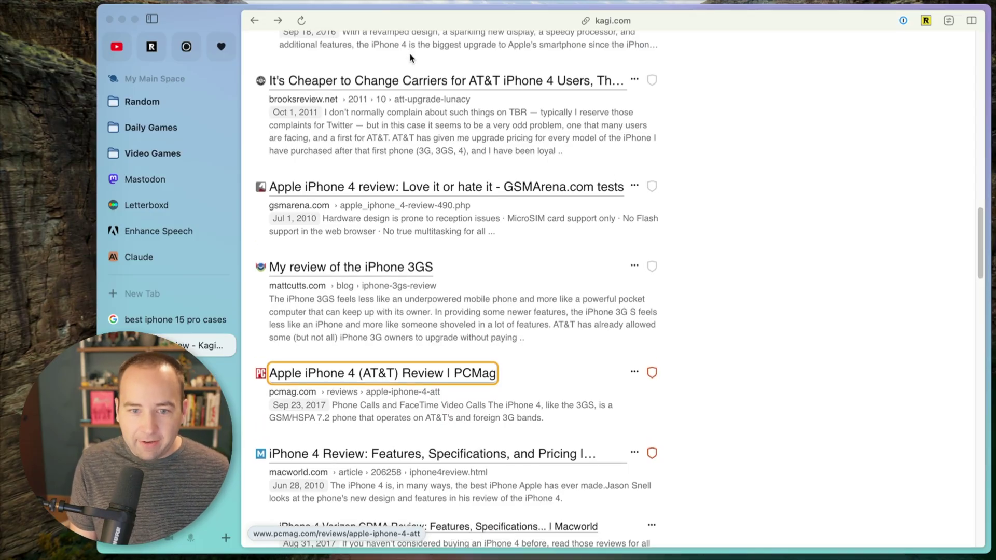
# - Open the PCMag iPhone 4 review in a new tab, view it, then close it
pyautogui.press('super+Return')
pyautogui.press('alt')
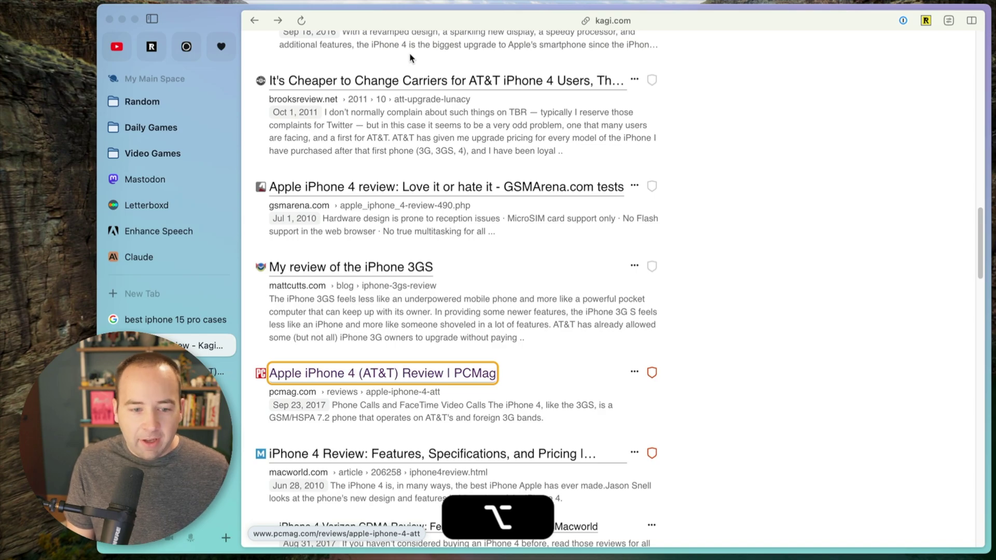
pyautogui.press('alt+super+Down')
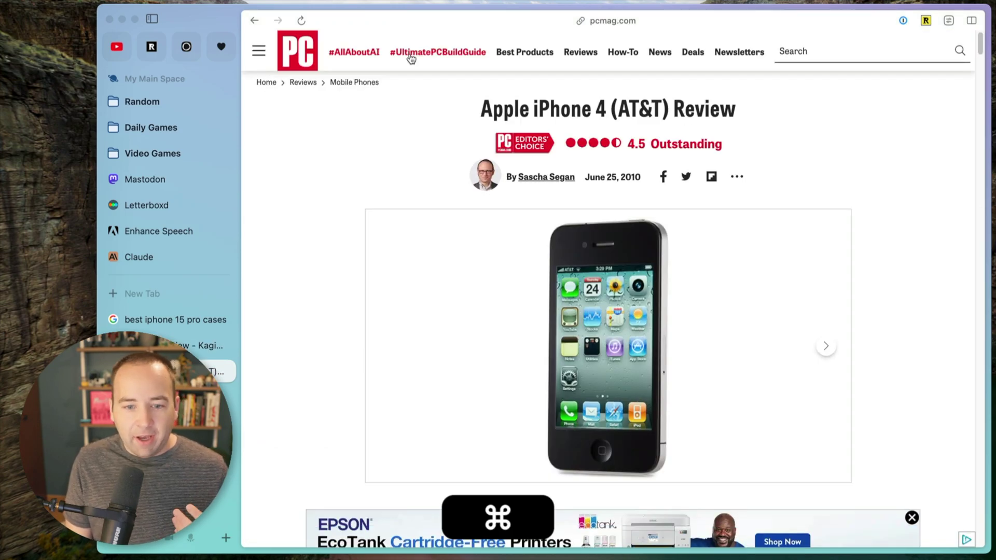
pyautogui.press('super+w')
pyautogui.press('Up')
pyautogui.press('Up')
pyautogui.press('Up')
pyautogui.press('Up')
pyautogui.press('Up')
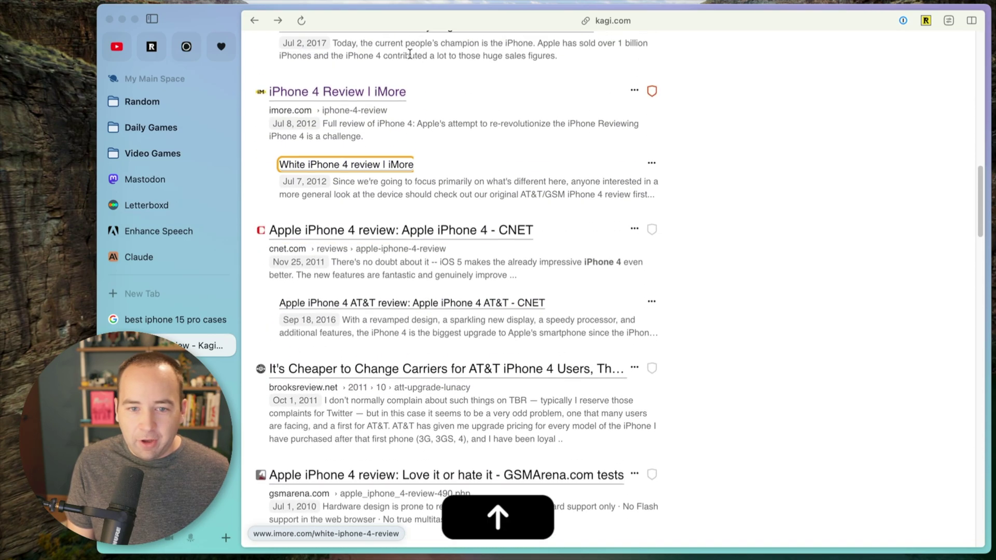
pyautogui.press('Up')
pyautogui.press('Up')
pyautogui.press('Up')
pyautogui.press('Up')
pyautogui.press('Up')
pyautogui.press('Up')
pyautogui.press('Up')
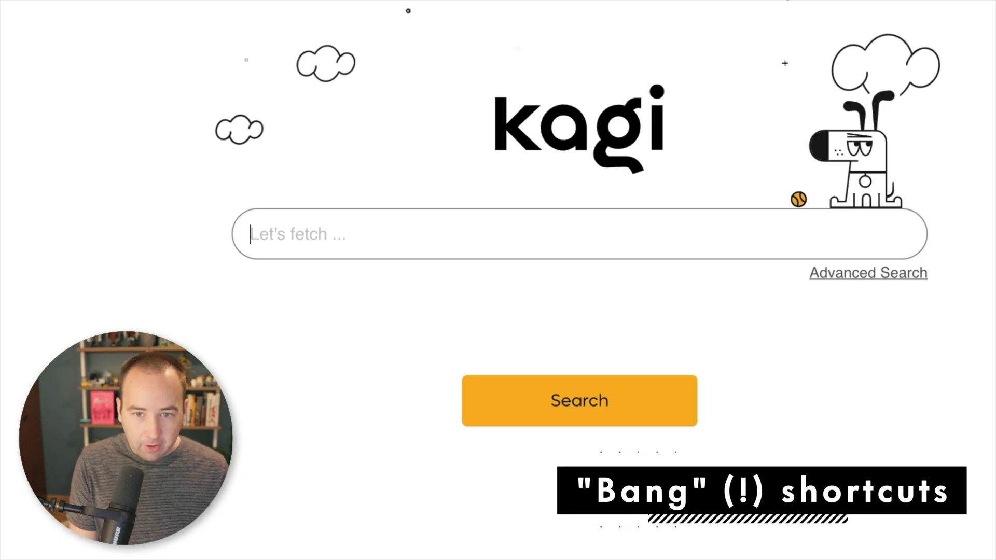
pyautogui.write('!')
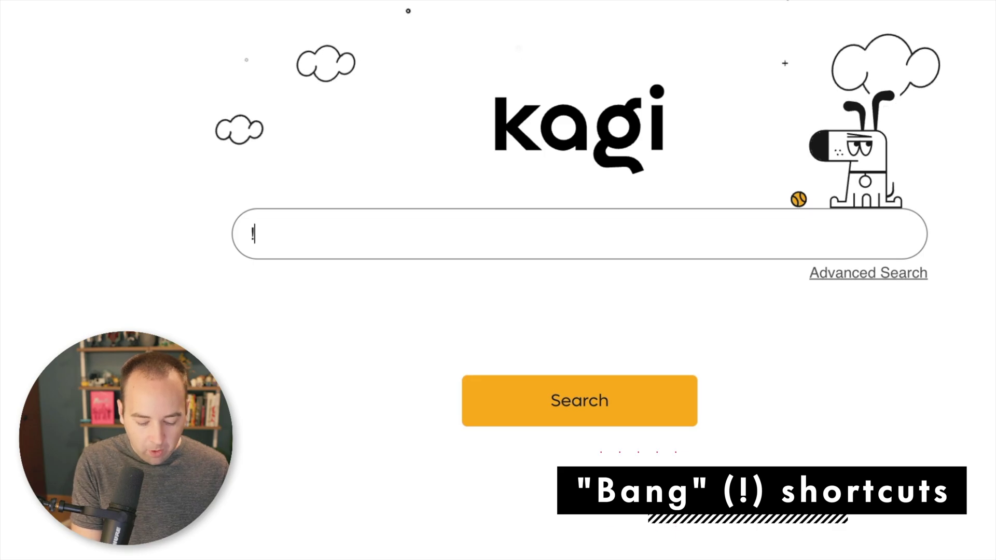
pyautogui.write('yt a bette')
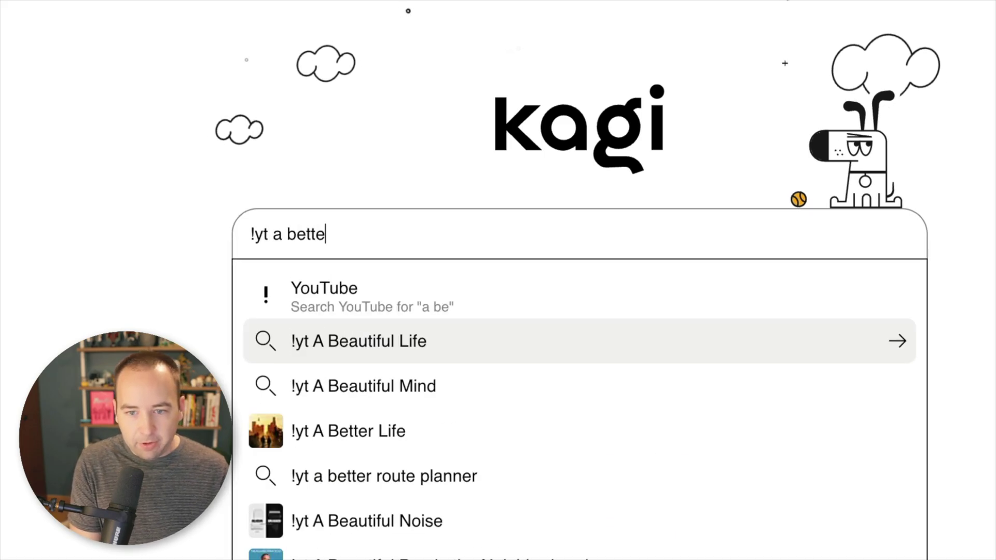
pyautogui.write('r computer')
# - Submit '!yt a better computer' to reach YouTube's search results
pyautogui.press('Return')
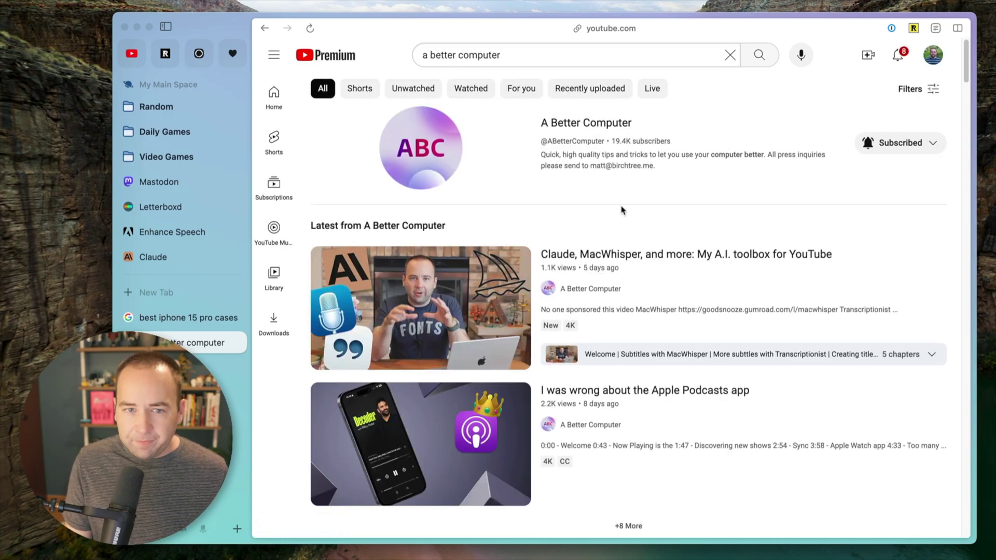
# - Send 'iphone case' to Google with the !g bang, then go back to Kagi's empty start page
pyautogui.press('super+bracketleft')
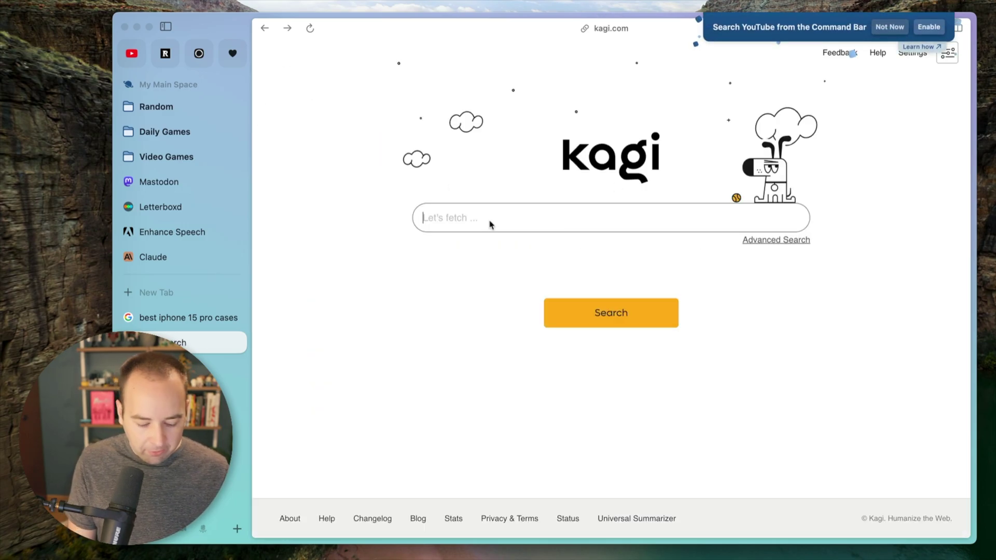
pyautogui.write('!g')
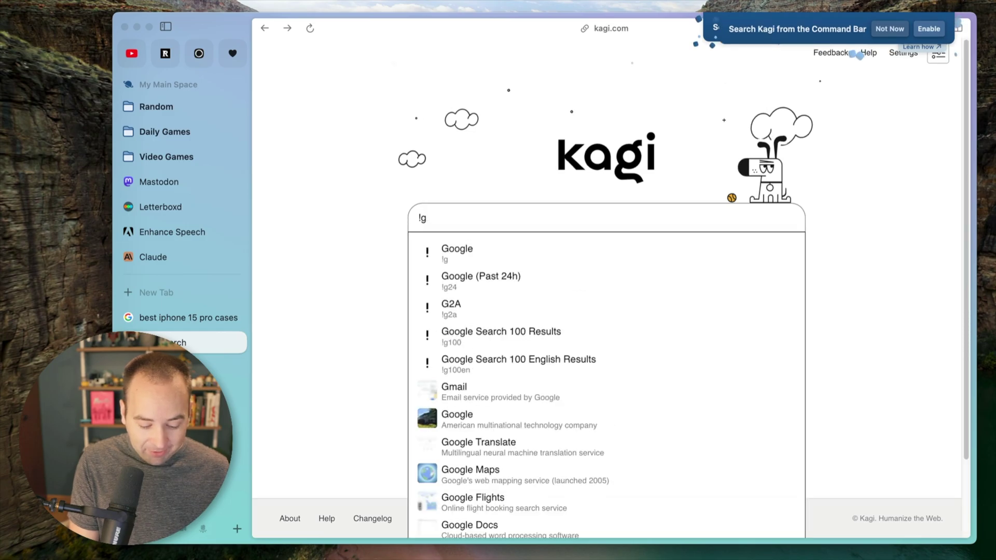
pyautogui.write(' ipohone')
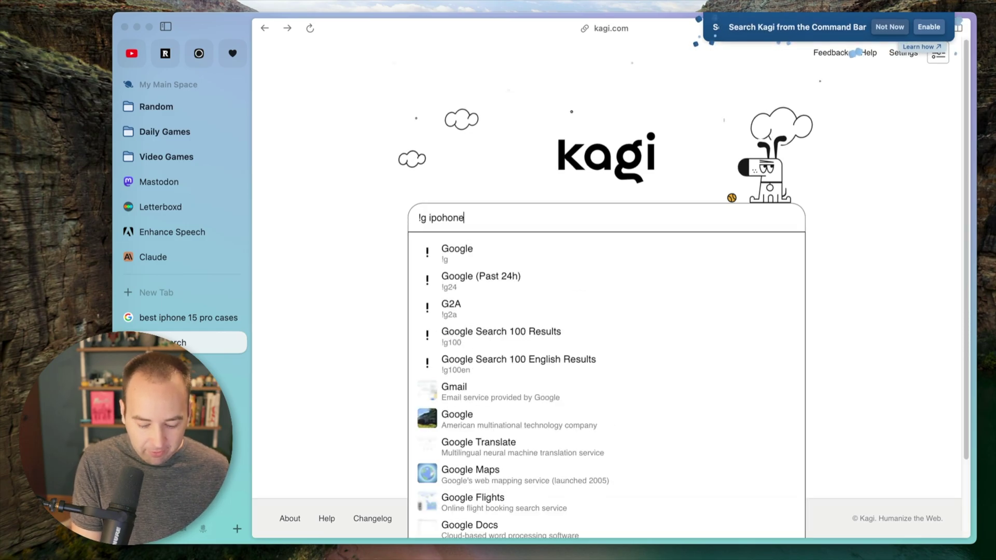
pyautogui.hotkey('alt', 'shift', 'Left')
pyautogui.write('iphone case')
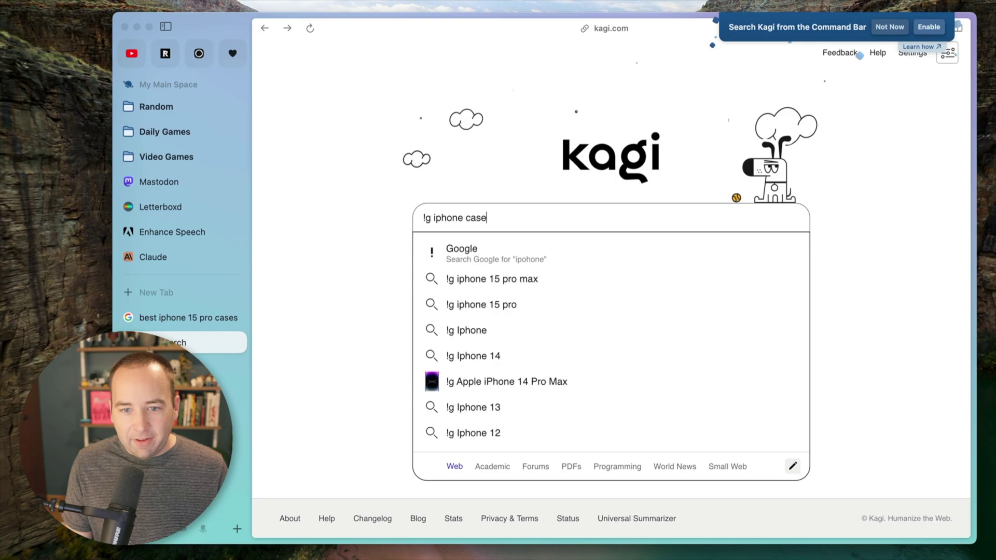
pyautogui.press('Escape')
pyautogui.press('Return')
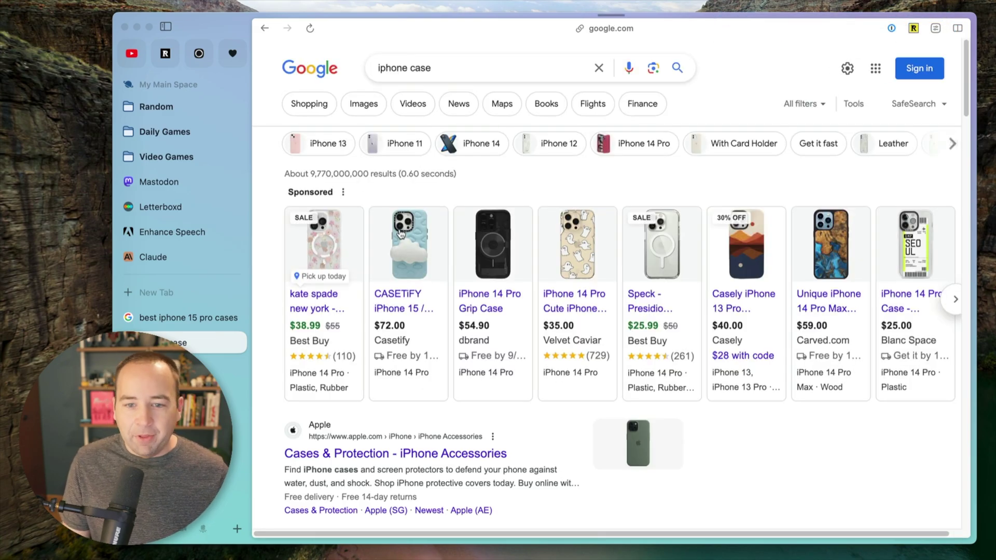
pyautogui.press('super+bracketleft')
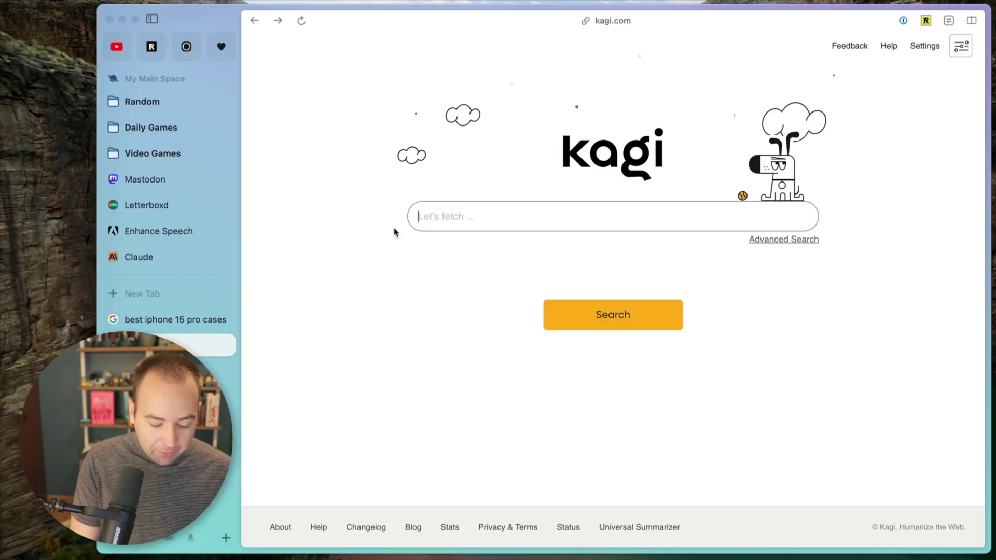
pyautogui.write('res')
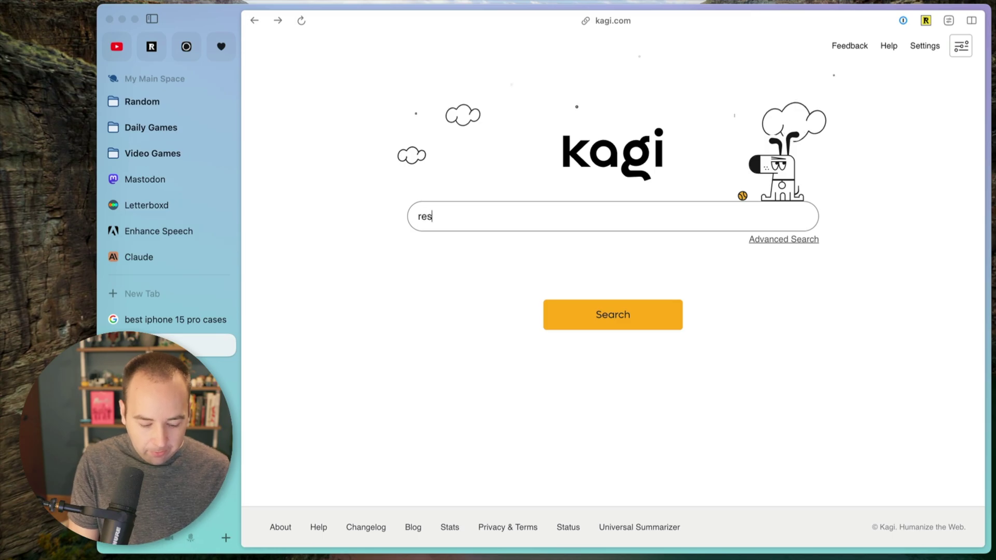
pyautogui.write('ident evil 4 ')
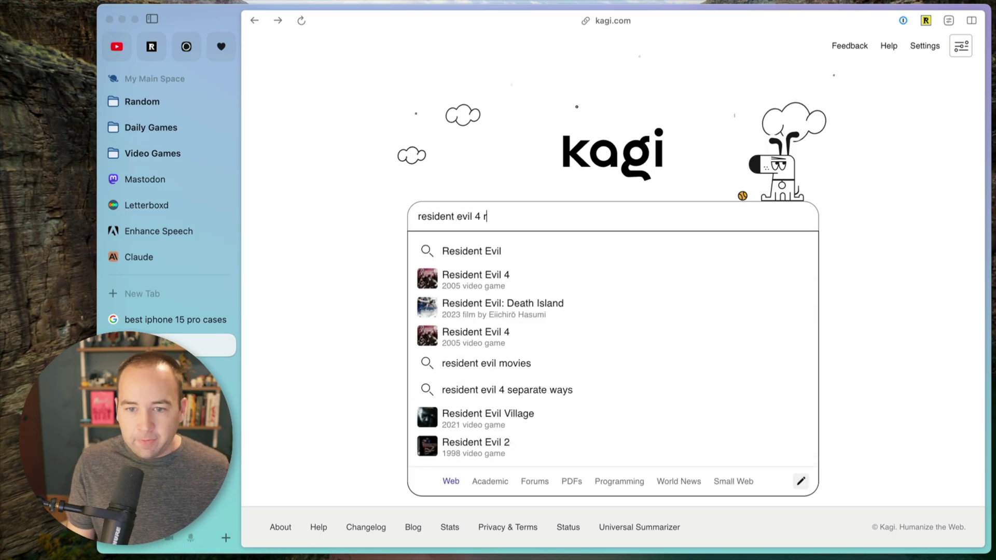
pyautogui.write('review')
# - Search Kagi for 'resident evil 4 review' and order the results by Time
pyautogui.press('Return')
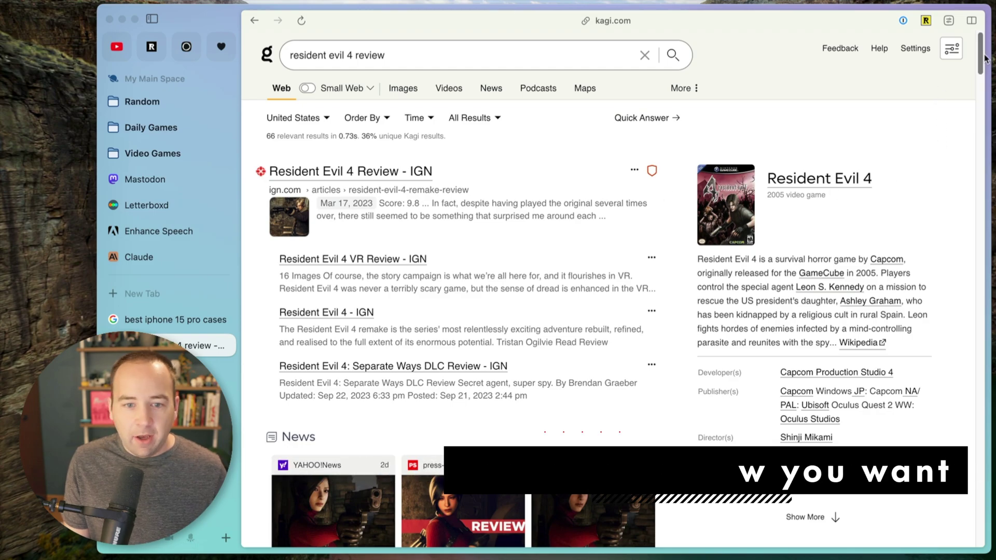
pyautogui.moveTo(982, 62)
pyautogui.mouseDown()
pyautogui.moveTo(982, 82)
pyautogui.moveTo(977, 28)
pyautogui.mouseUp()
pyautogui.click(387, 119)
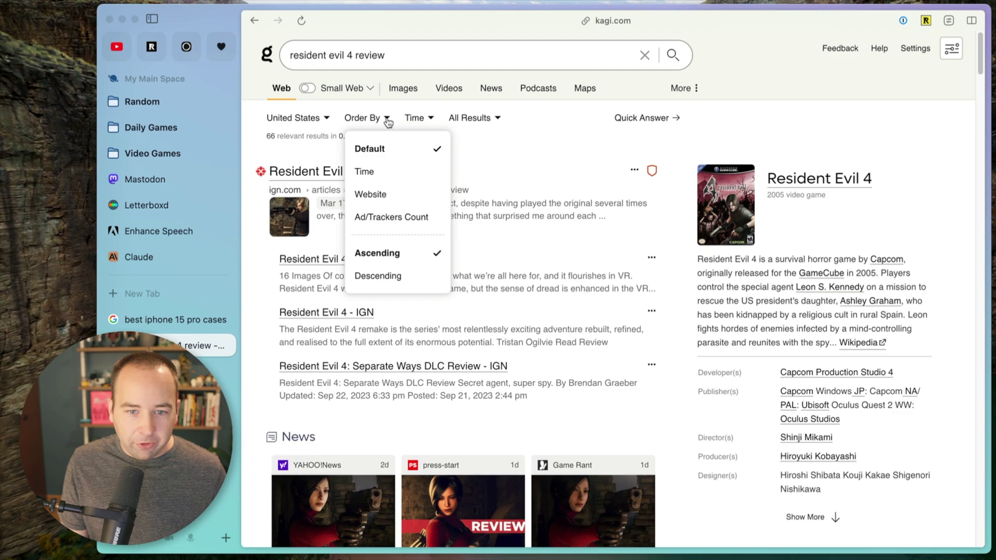
pyautogui.click(364, 171)
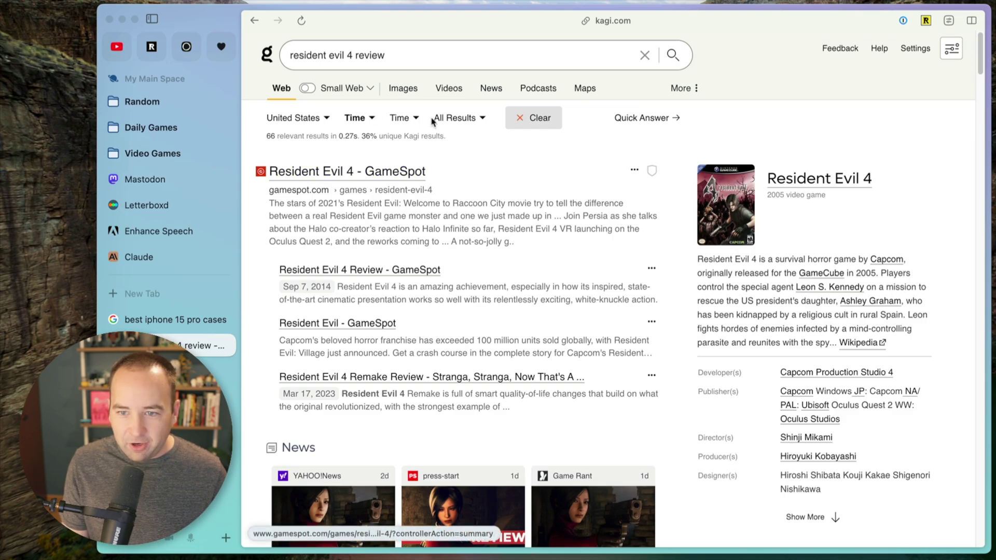
# - Switch the time ordering to Descending, then to Ascending, bringing TechRadar's remake review first
pyautogui.click(371, 118)
pyautogui.click(389, 276)
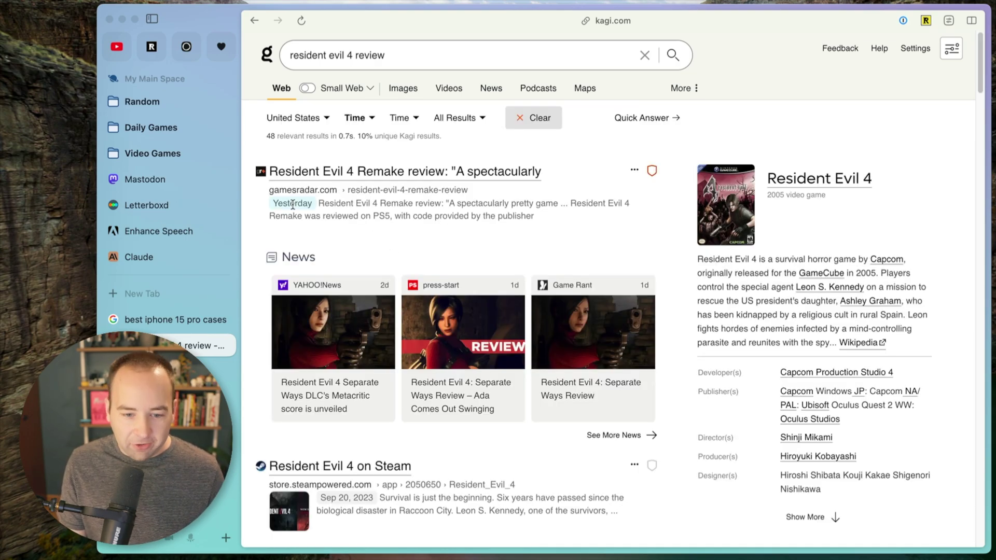
pyautogui.scroll(-5, 402, 256)
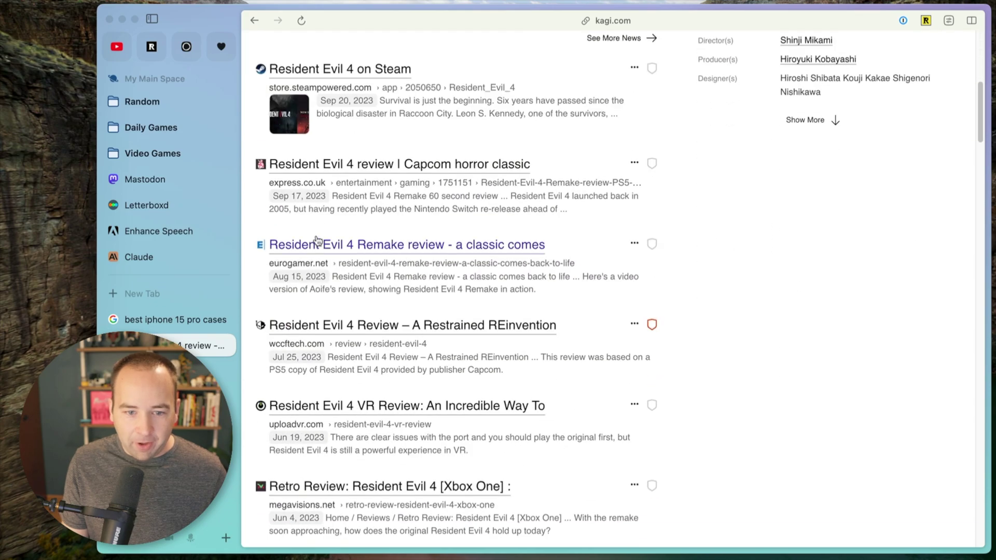
pyautogui.scroll(5, 373, 326)
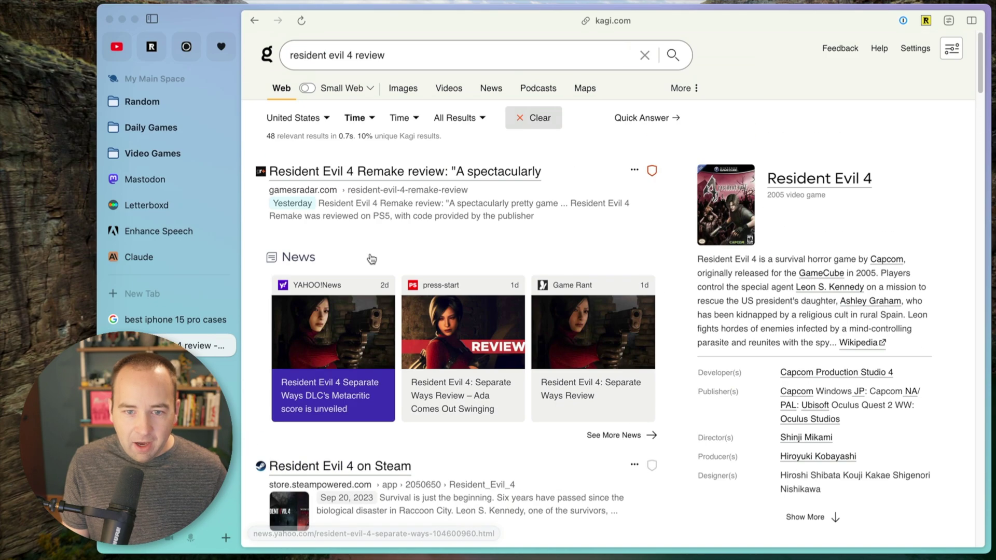
pyautogui.click(361, 117)
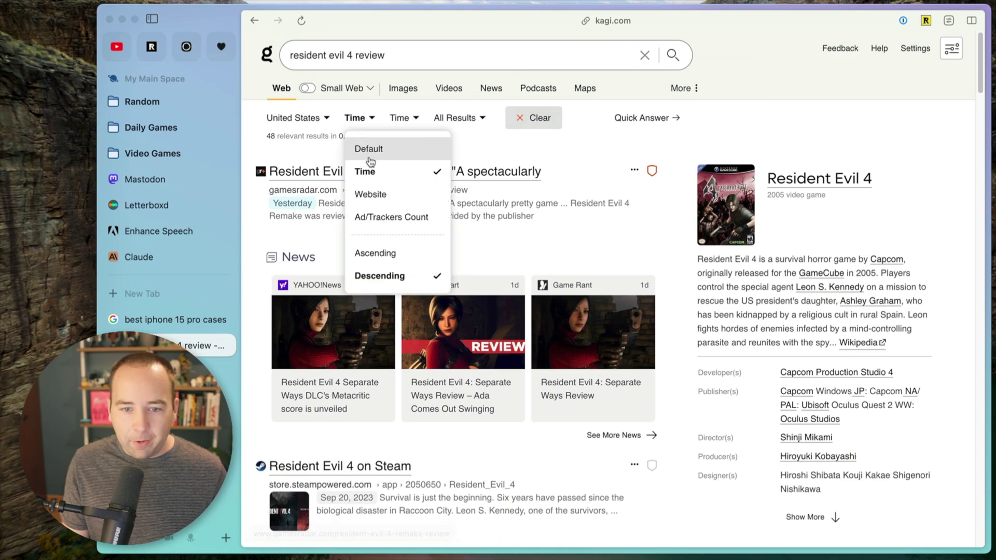
pyautogui.click(377, 253)
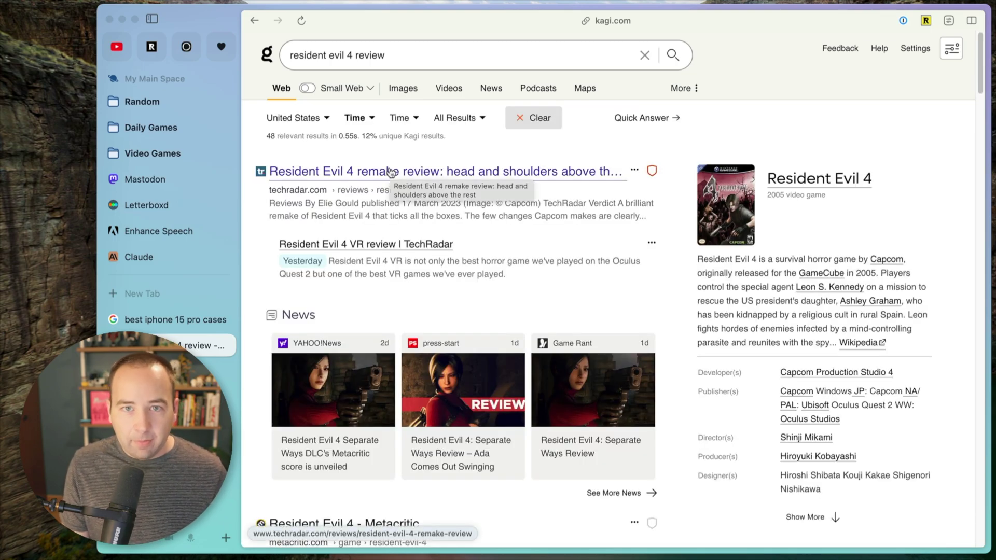
pyautogui.click(364, 118)
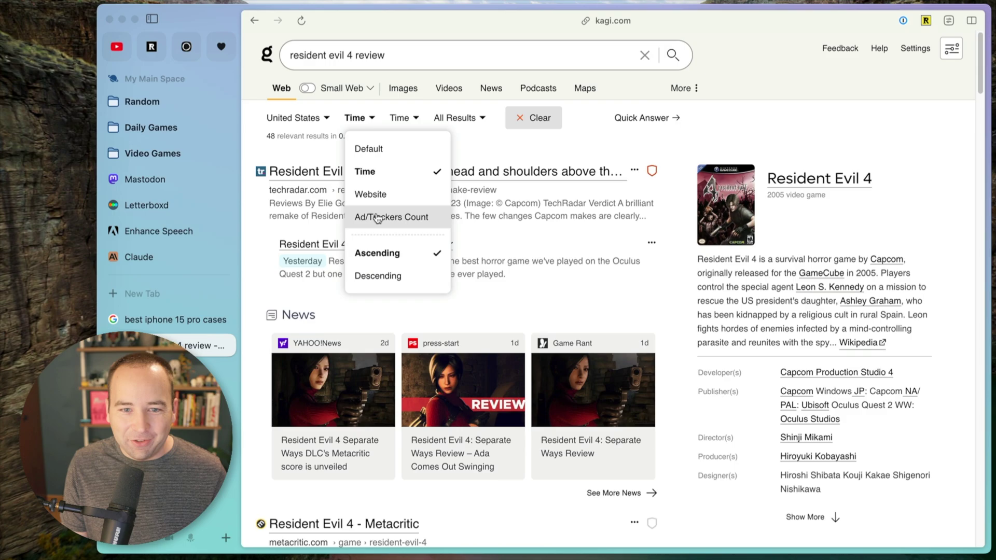
# - Order results by Ad/Trackers Count, putting a Medium remake review and IGN Nordic first
pyautogui.click(377, 217)
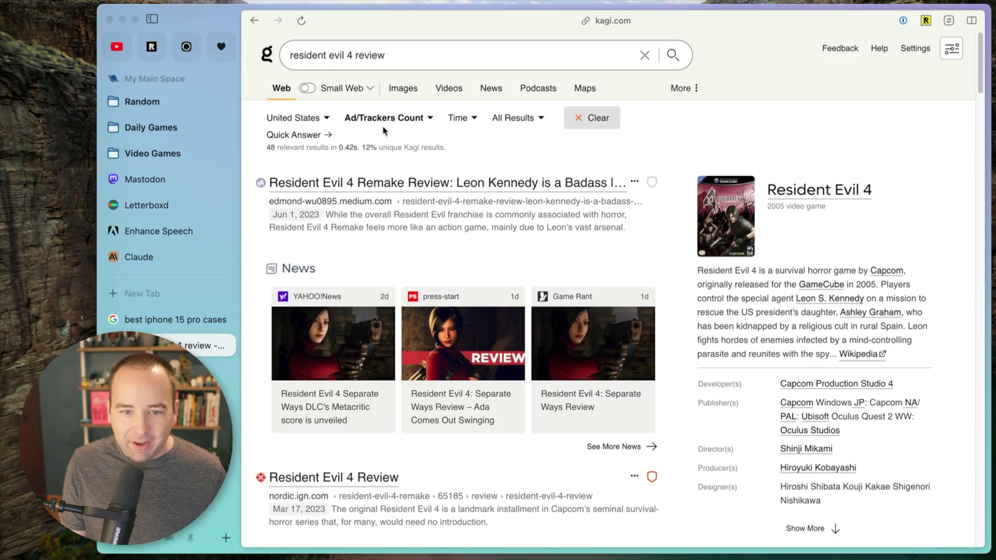
pyautogui.click(391, 124)
pyautogui.click(516, 268)
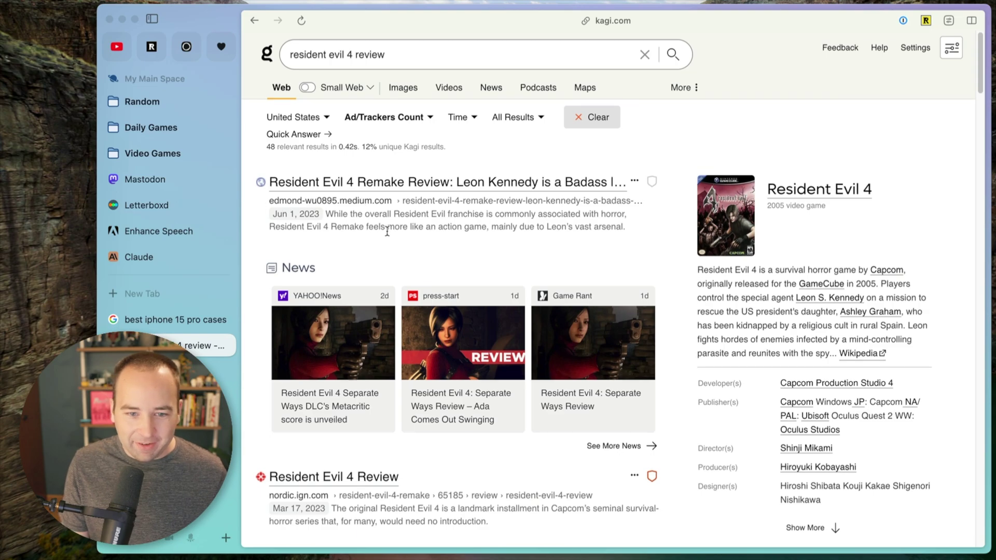
pyautogui.scroll(-3, 388, 232)
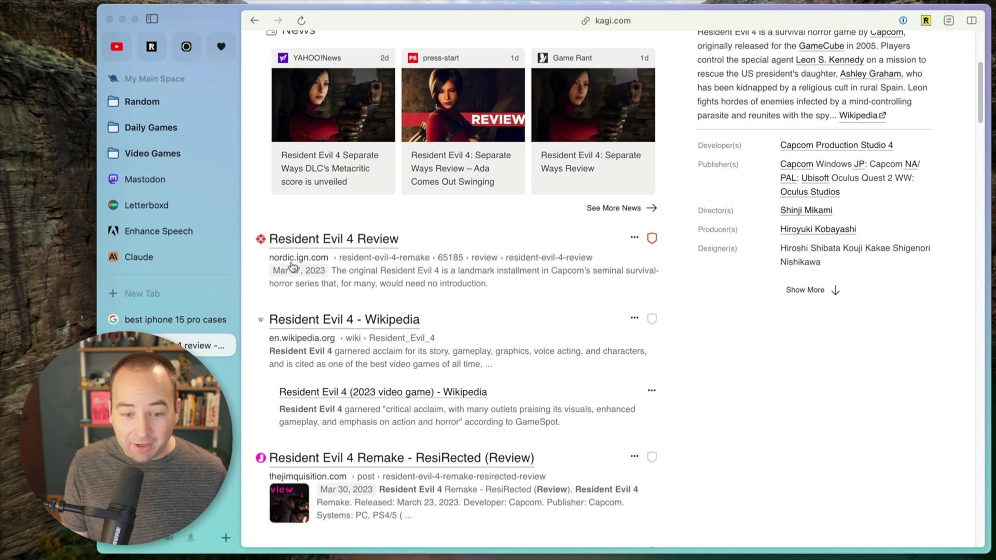
pyautogui.scroll(-2, 453, 301)
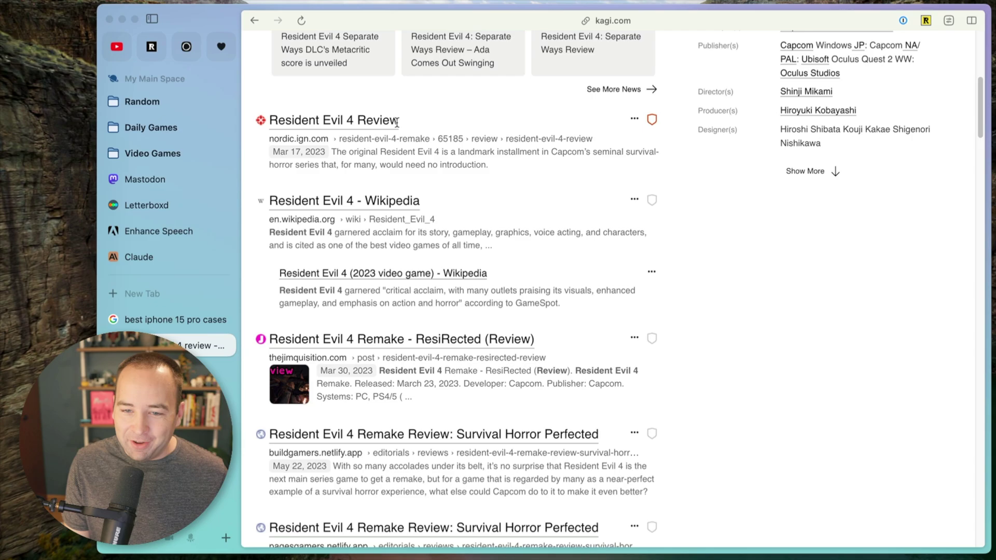
pyautogui.scroll(5, 512, 360)
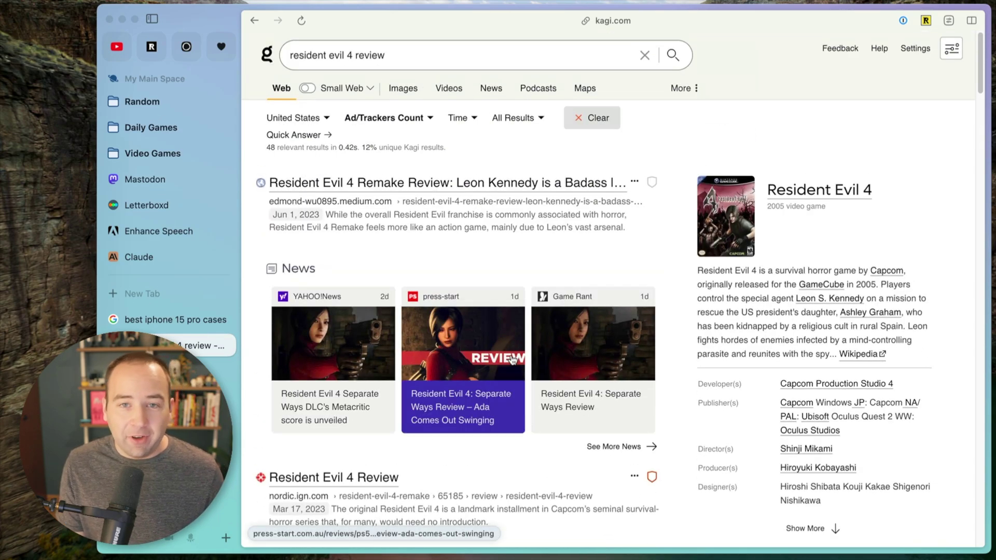